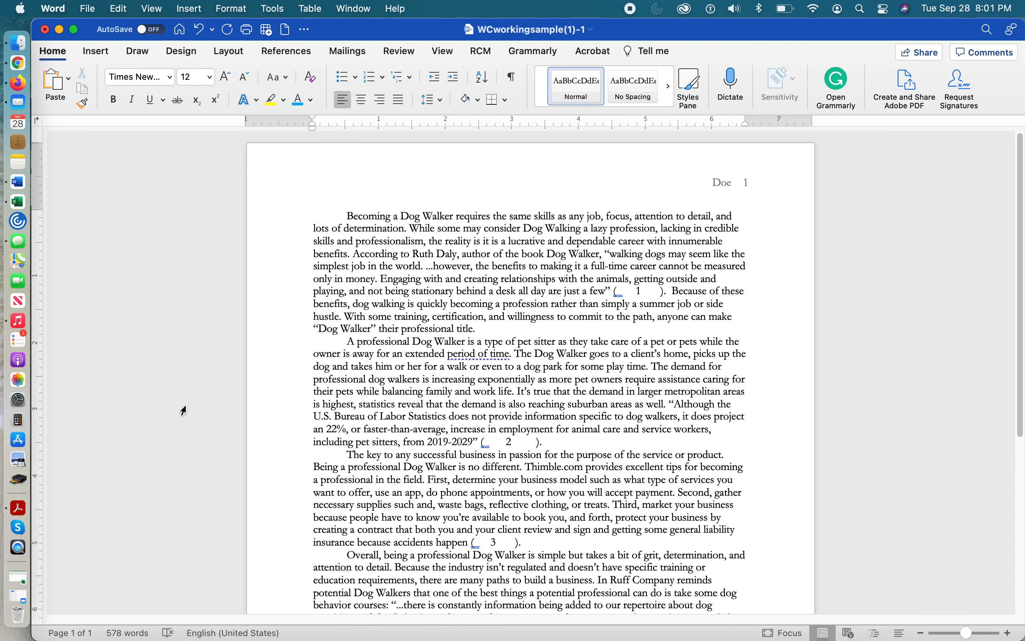
# Set the page margins to Normal, 1 inch on all four sides
pyautogui.scroll(-2, 258, 422)
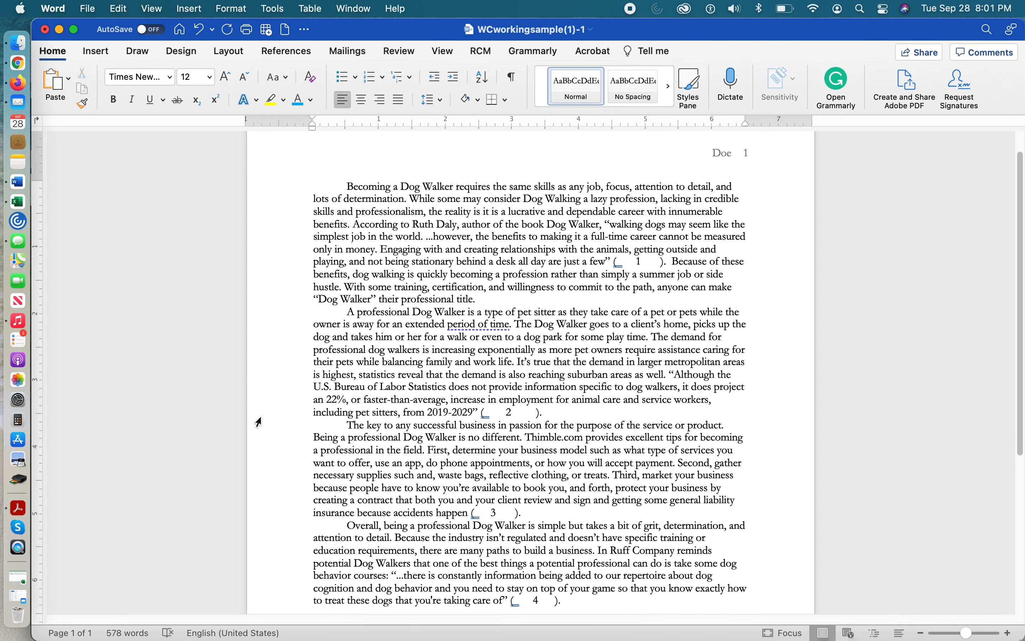
pyautogui.scroll(-10, 323, 414)
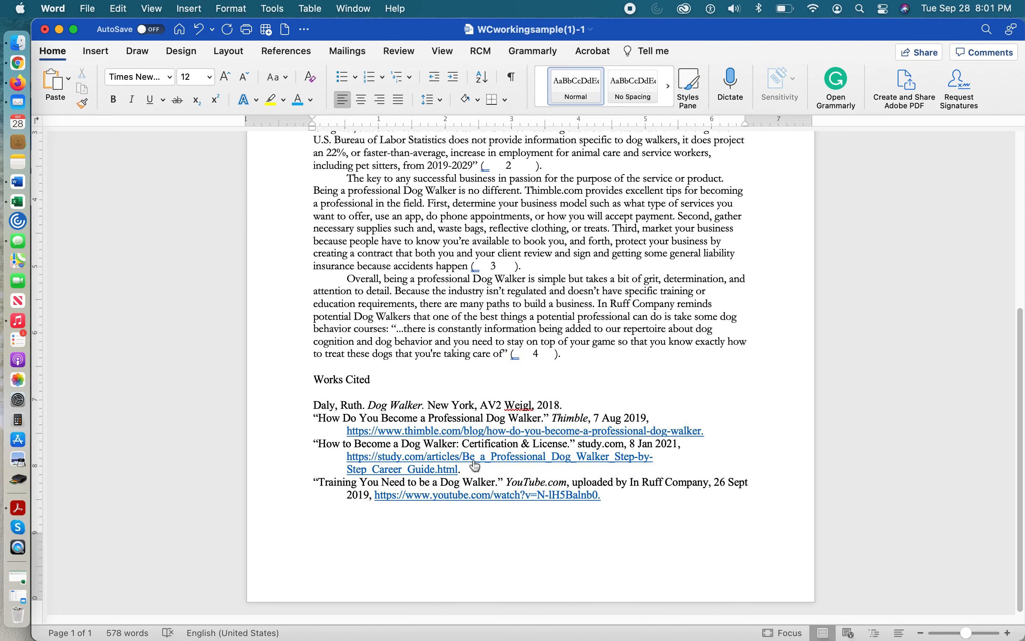
pyautogui.scroll(6, 474, 461)
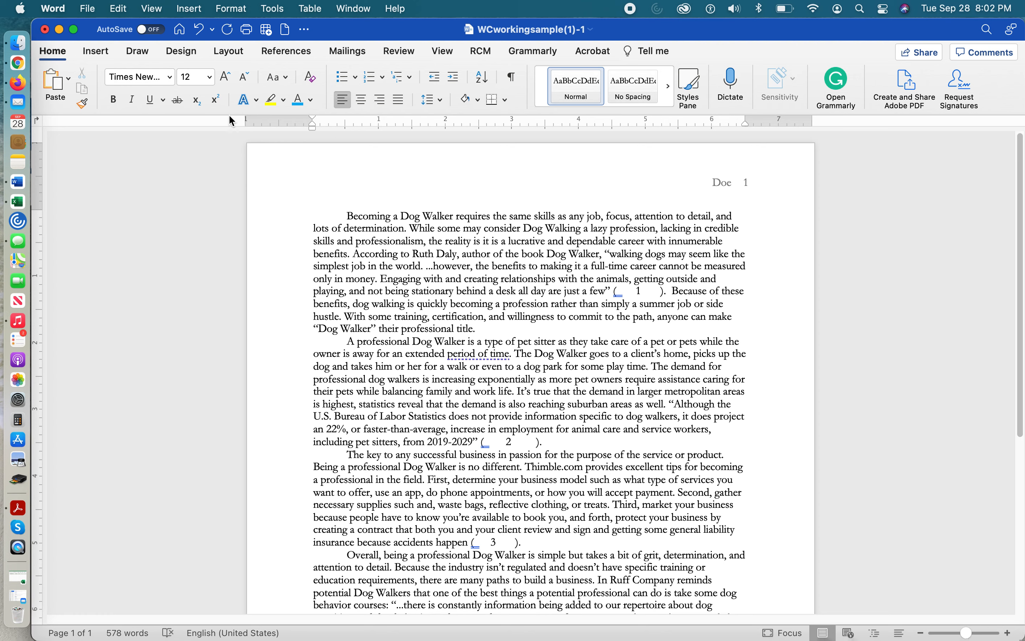
pyautogui.click(231, 53)
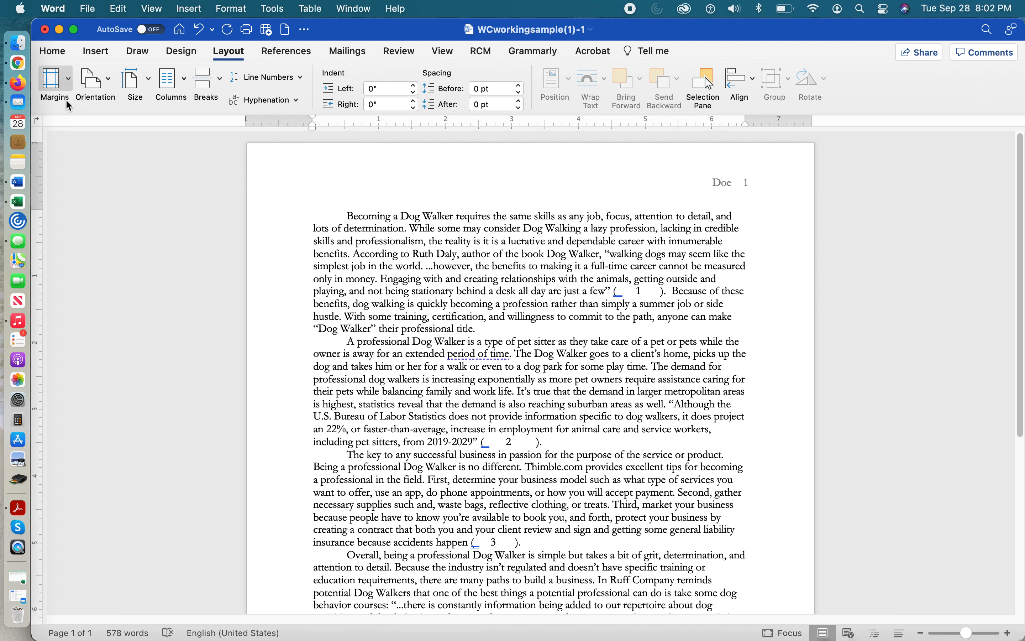
pyautogui.click(69, 84)
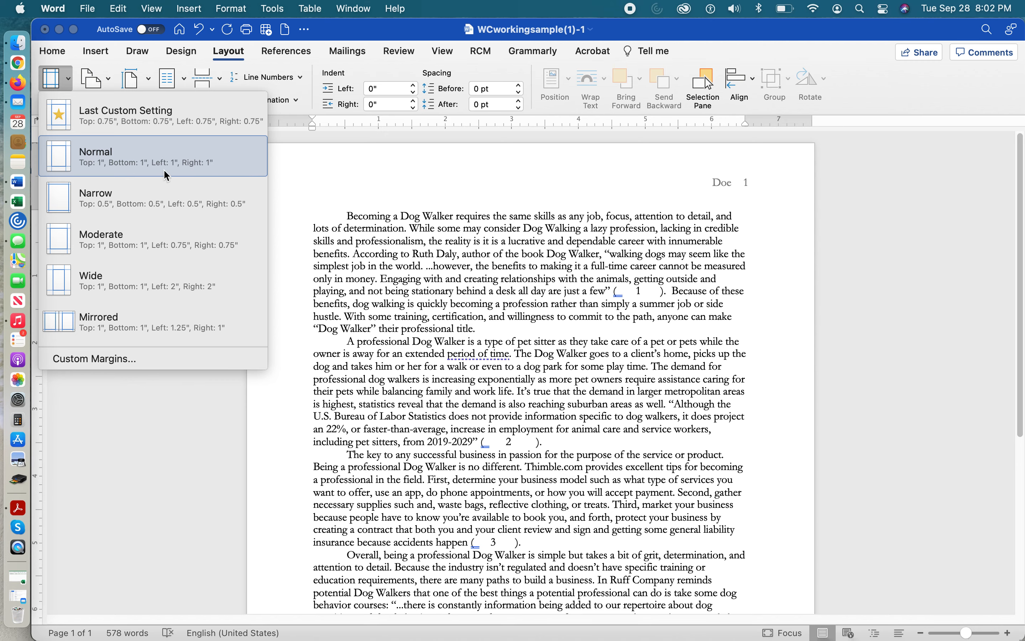
pyautogui.click(201, 155)
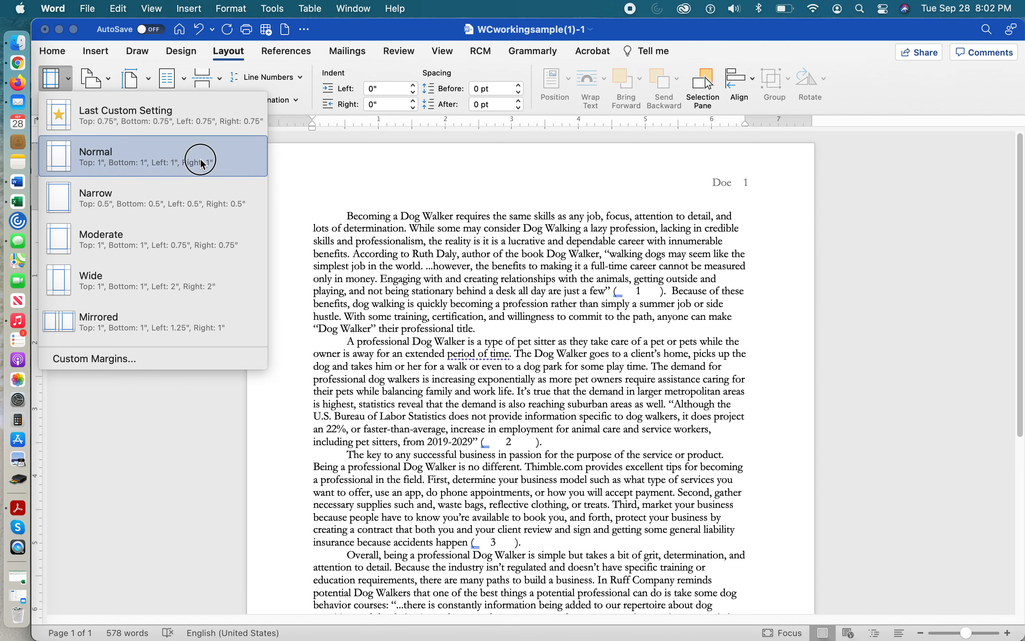
pyautogui.scroll(2, 365, 271)
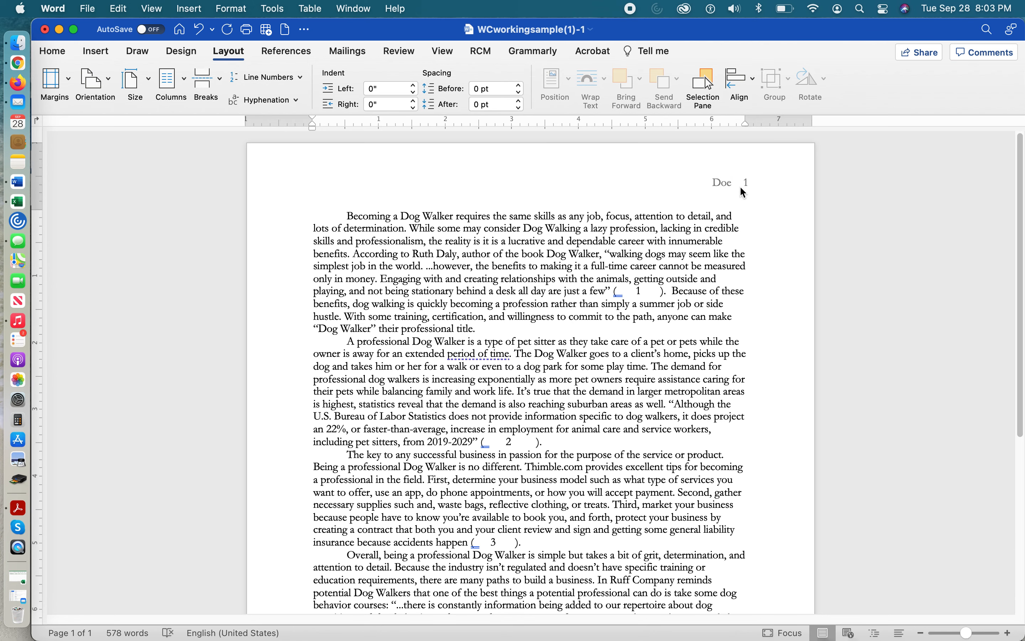
# Open the page header for editing and replace the placeholder surname with the author's last name
pyautogui.moveTo(719, 185); pyautogui.dragTo(738, 182)
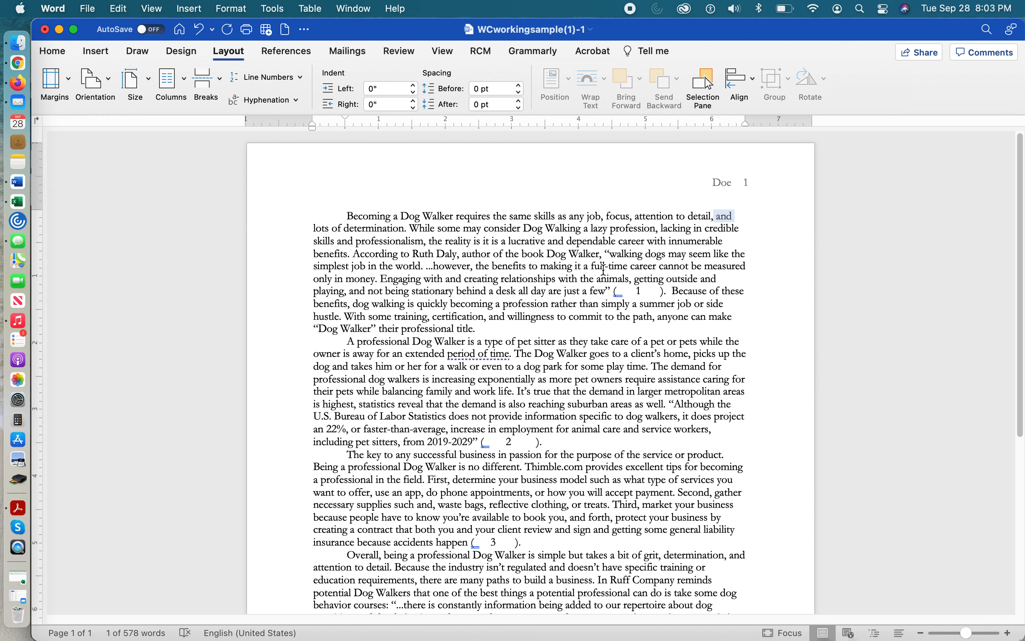
pyautogui.click(731, 174)
pyautogui.doubleClick(718, 169)
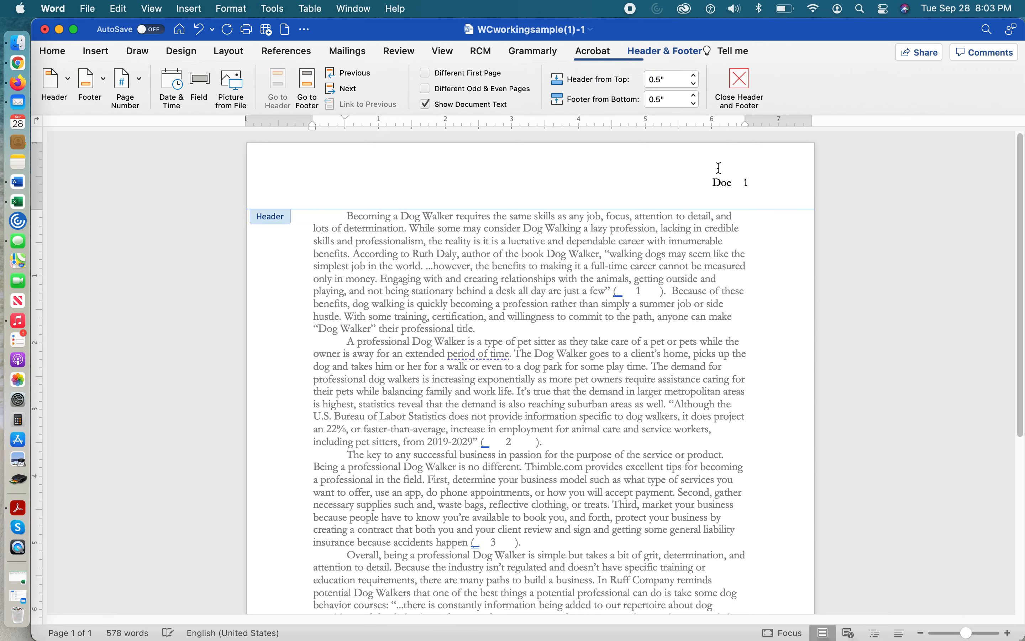
pyautogui.click(630, 188)
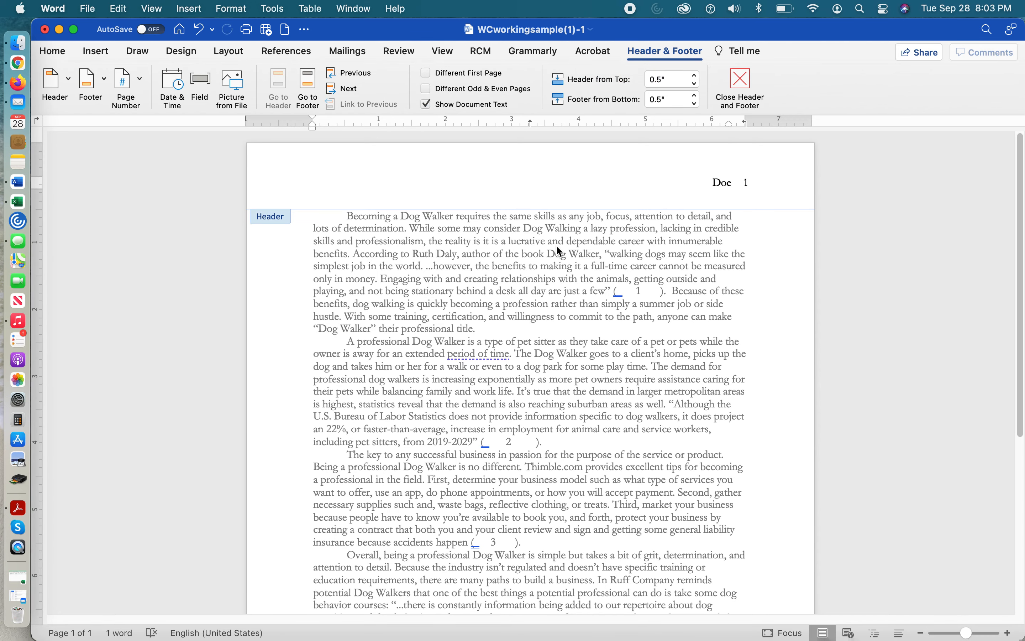
pyautogui.moveTo(711, 183); pyautogui.dragTo(761, 180)
pyautogui.click(723, 181)
pyautogui.moveTo(710, 179); pyautogui.dragTo(737, 189)
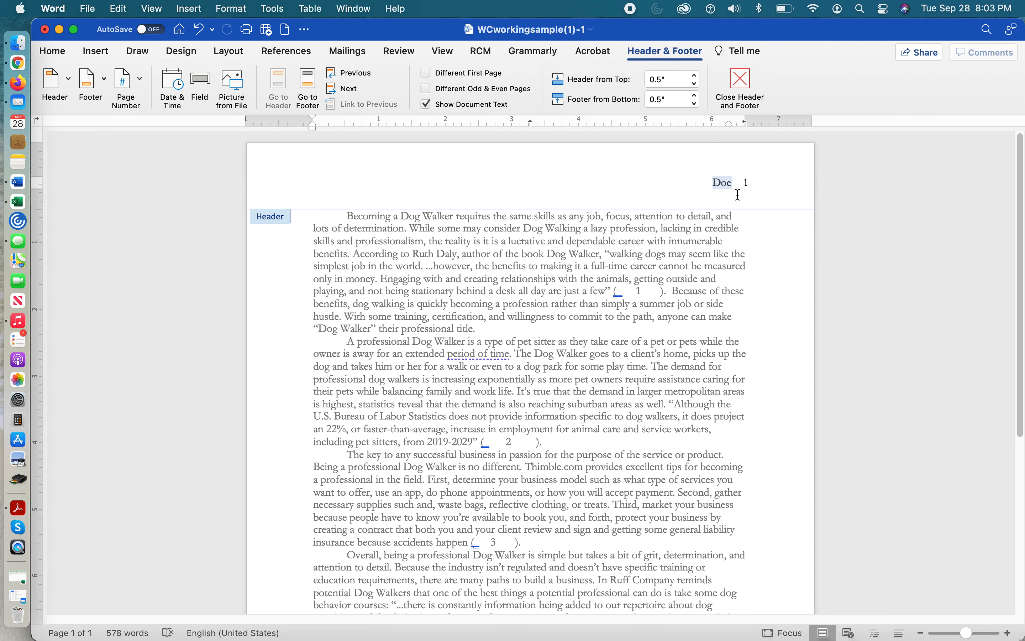
pyautogui.write('Lortie')
# Delete the existing page number beside the last name in the header
pyautogui.click(747, 181)
pyautogui.doubleClick(747, 181)
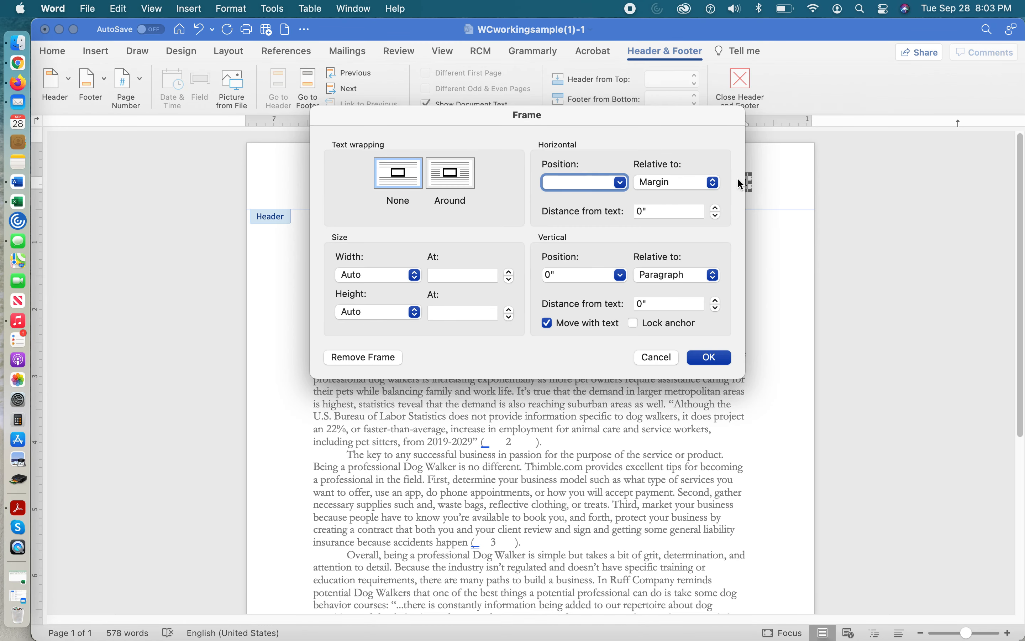
pyautogui.click(655, 356)
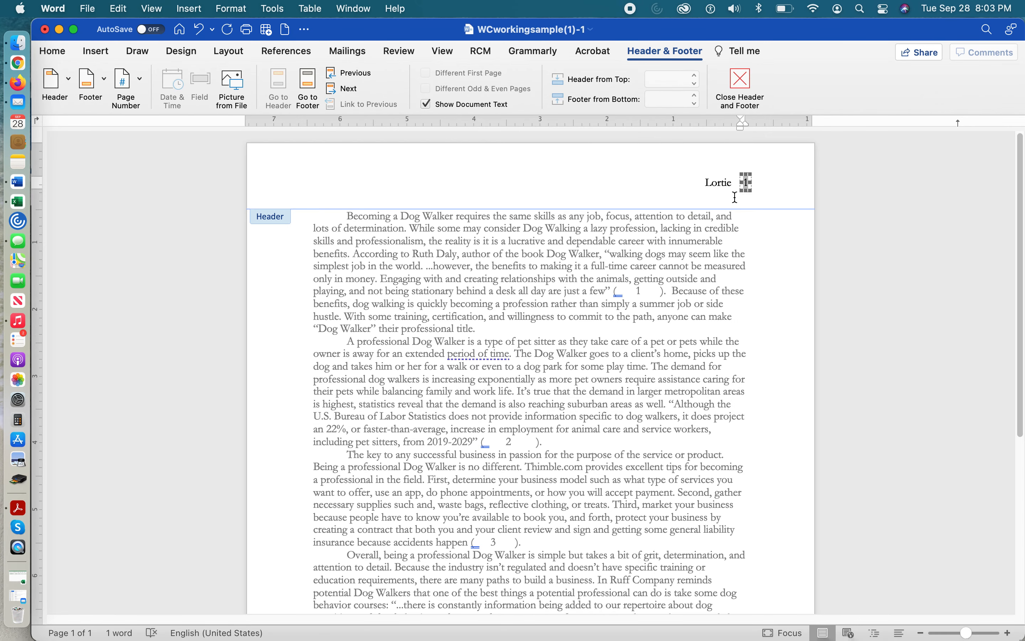
pyautogui.press('BackSpace')
pyautogui.click(734, 185)
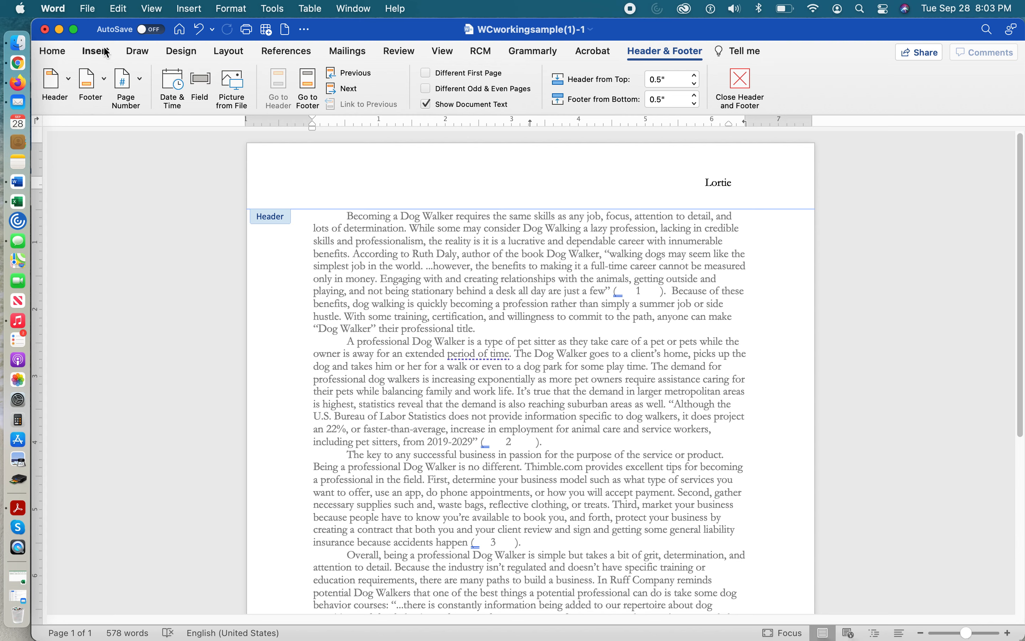
# Insert a right-aligned page number in the header, shown on the first page, and return to the body text
pyautogui.click(137, 82)
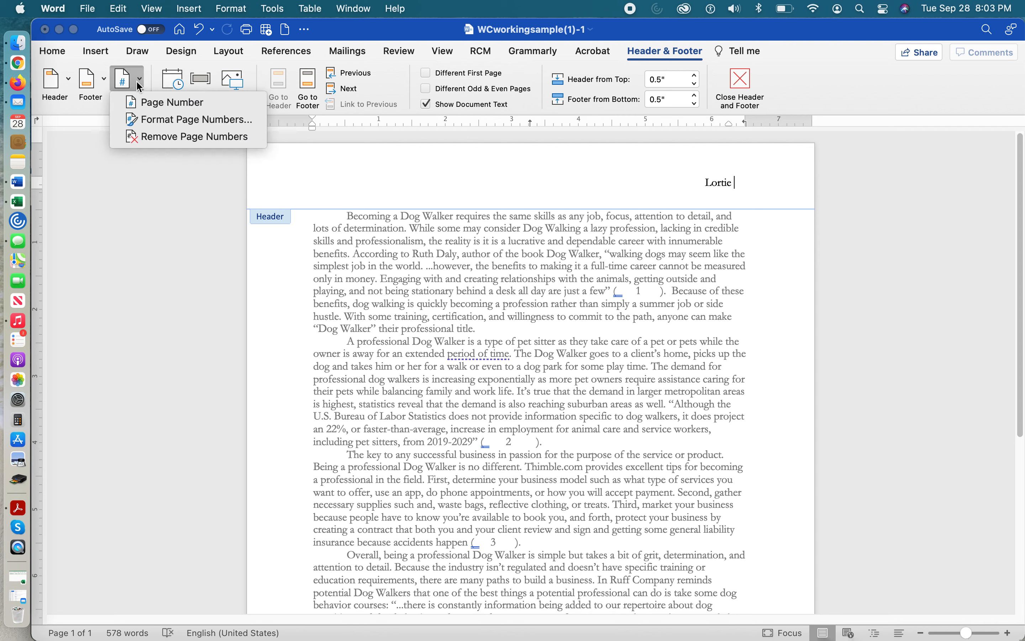
pyautogui.click(153, 102)
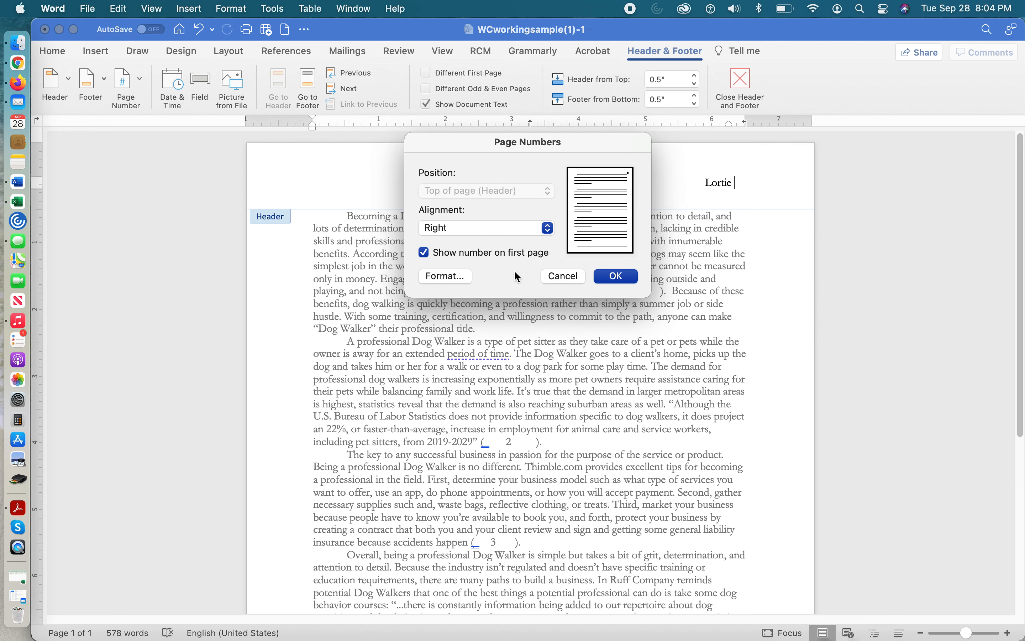
pyautogui.click(624, 272)
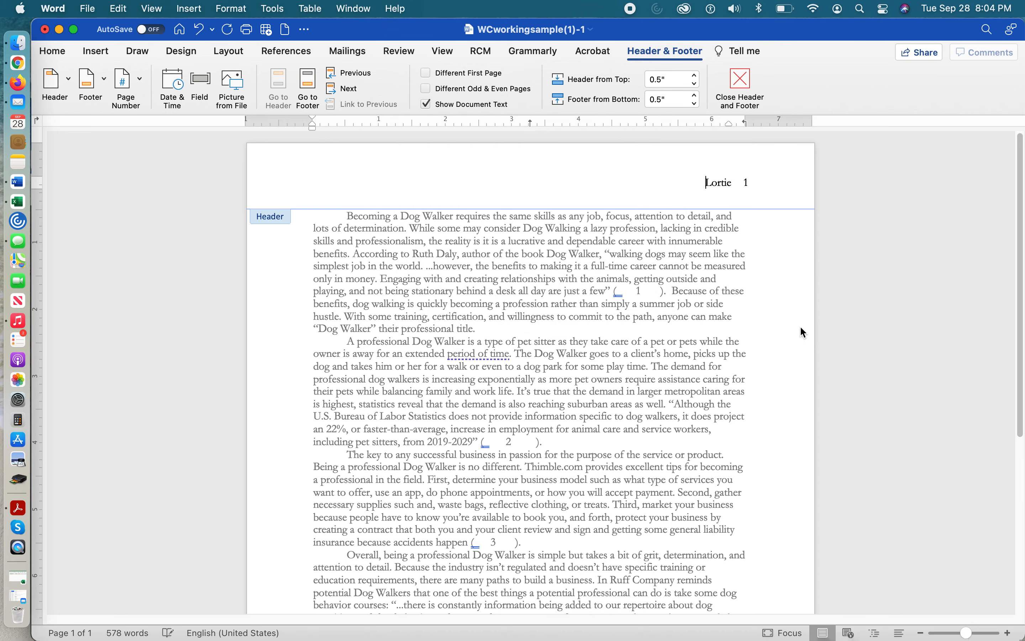
pyautogui.scroll(-10, 764, 385)
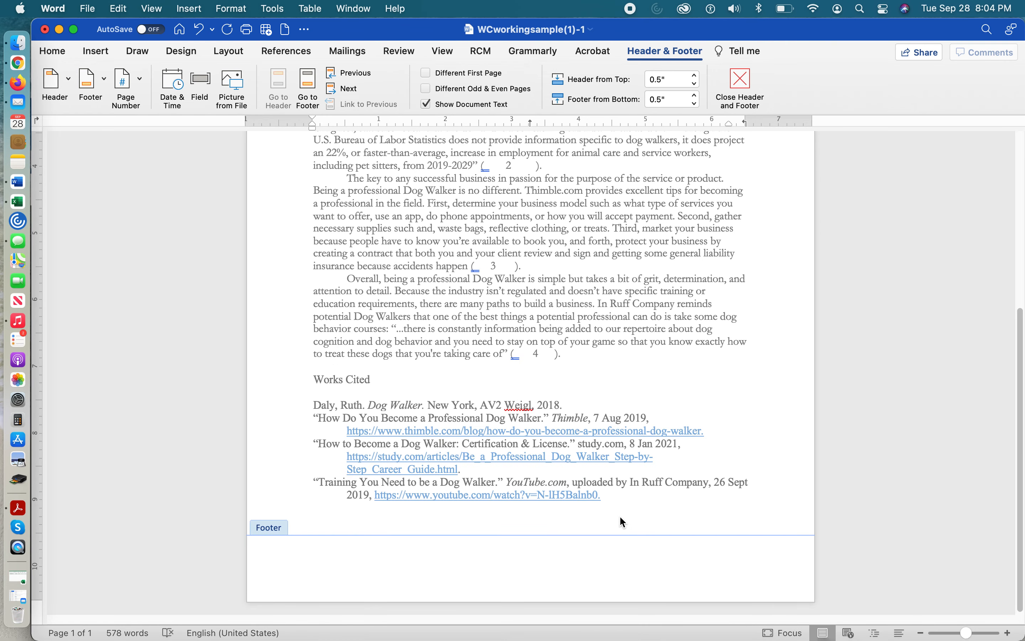
pyautogui.scroll(9, 622, 514)
pyautogui.doubleClick(619, 441)
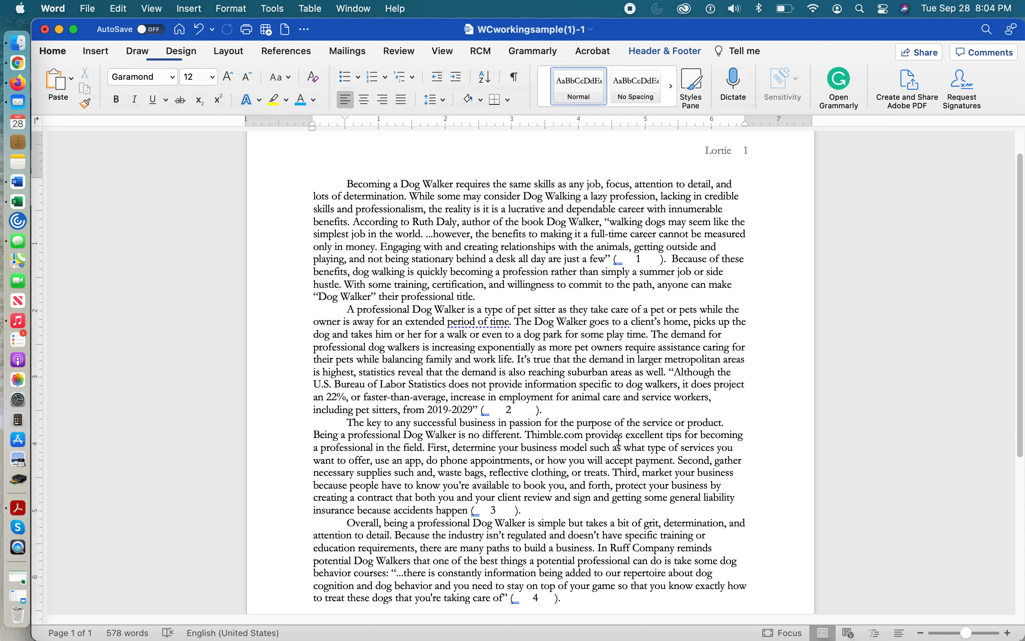
# Insert a page break after the last Works Cited entry and check the header on the new page
pyautogui.scroll(-8, 619, 441)
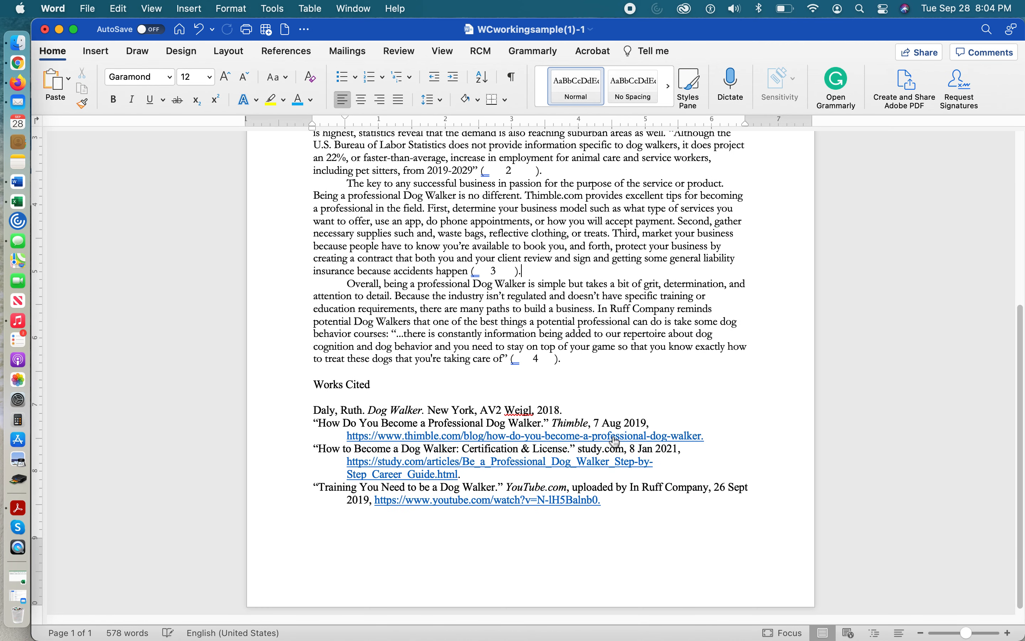
pyautogui.click(614, 500)
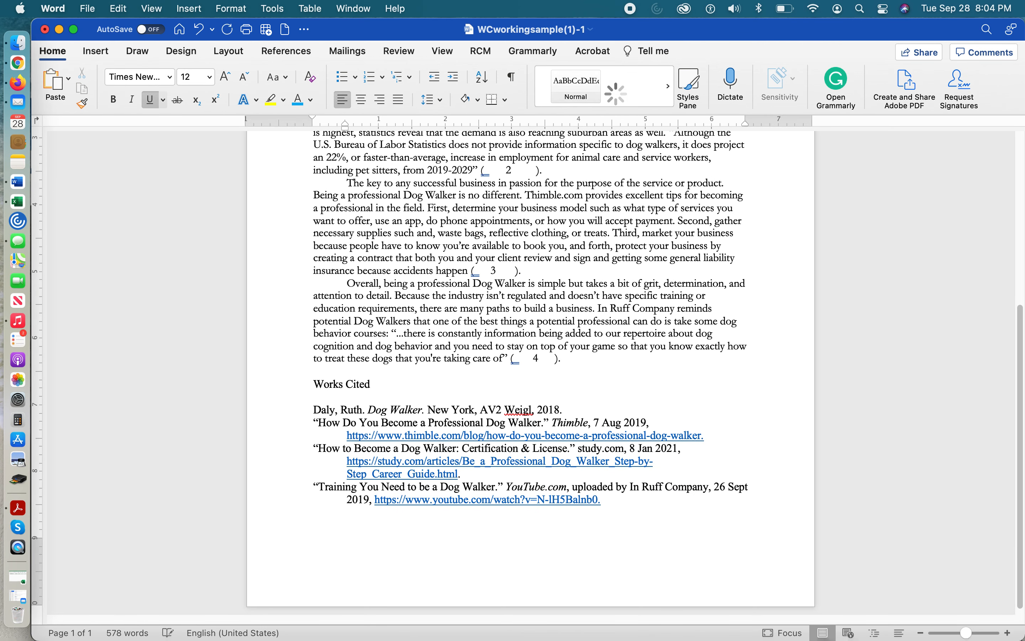
pyautogui.press('super+Return')
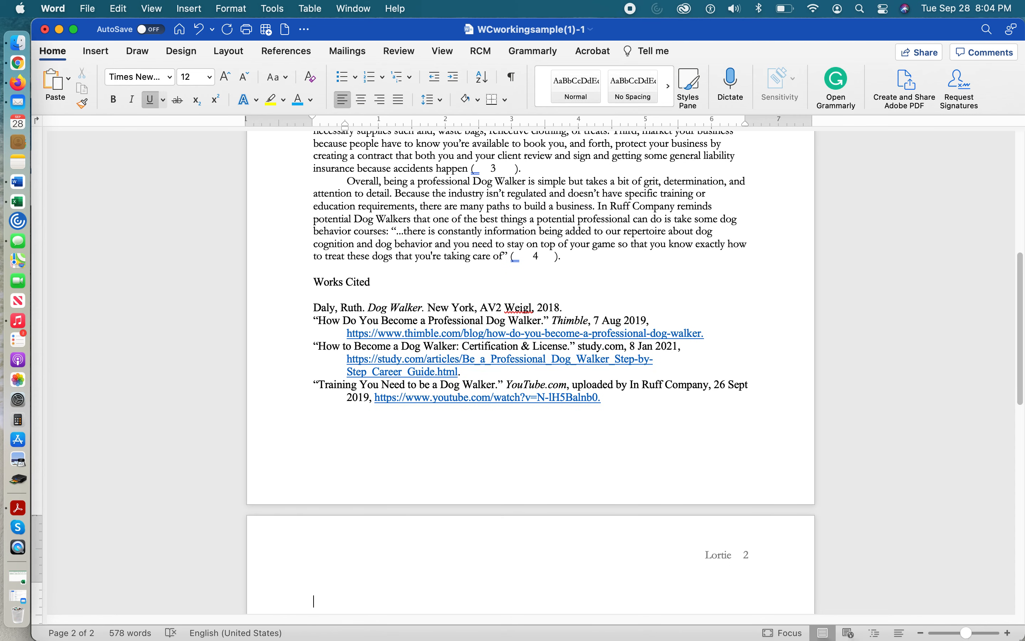
pyautogui.doubleClick(750, 551)
pyautogui.moveTo(741, 555); pyautogui.dragTo(667, 556)
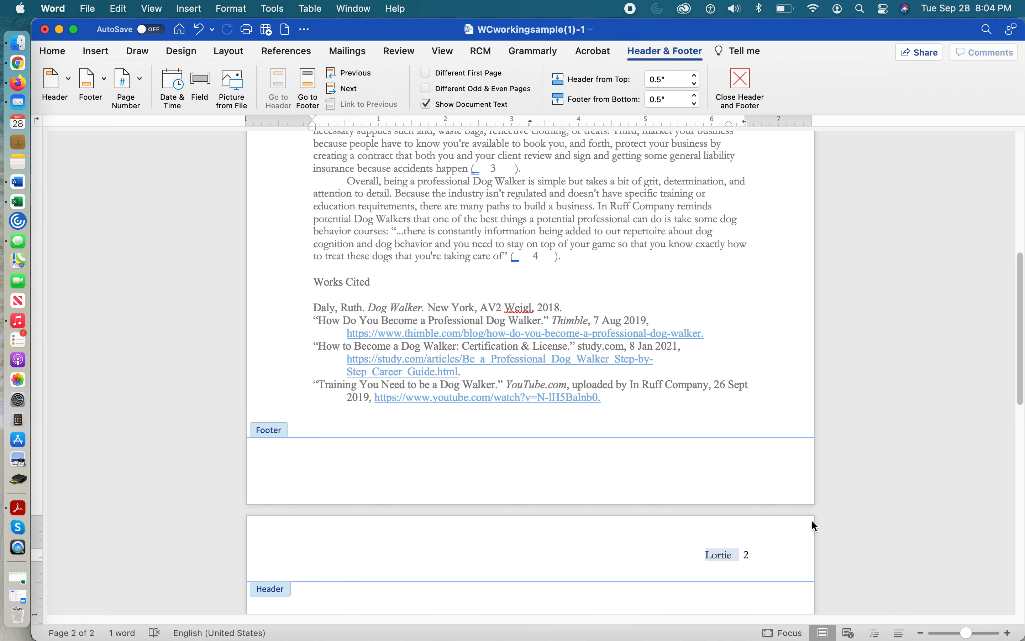
pyautogui.scroll(10, 656, 449)
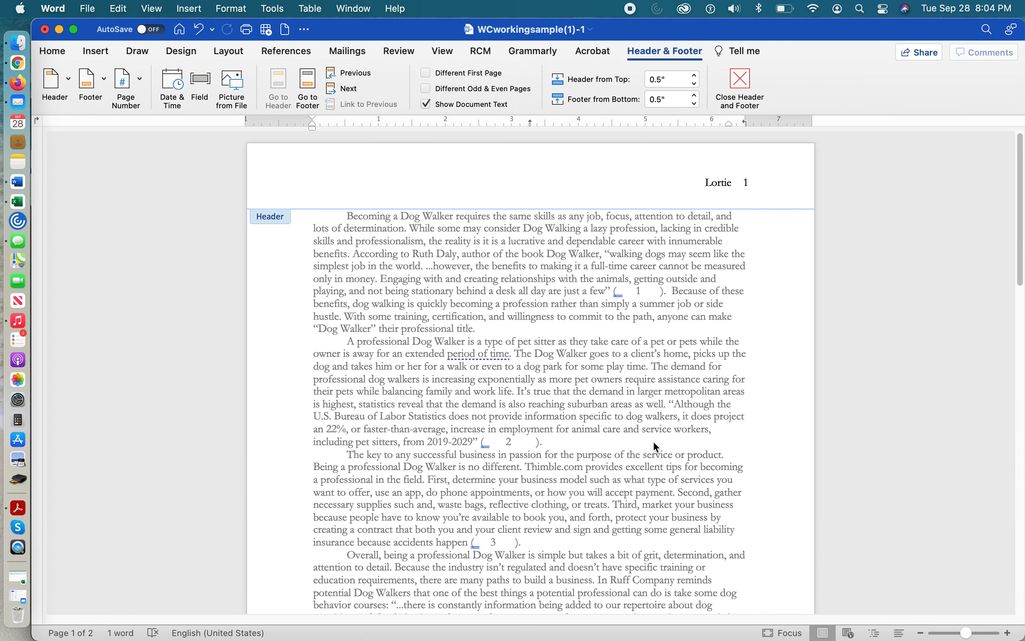
# Return to the body text, remove the first paragraph's first-line indent, and add blank lines above it
pyautogui.doubleClick(509, 244)
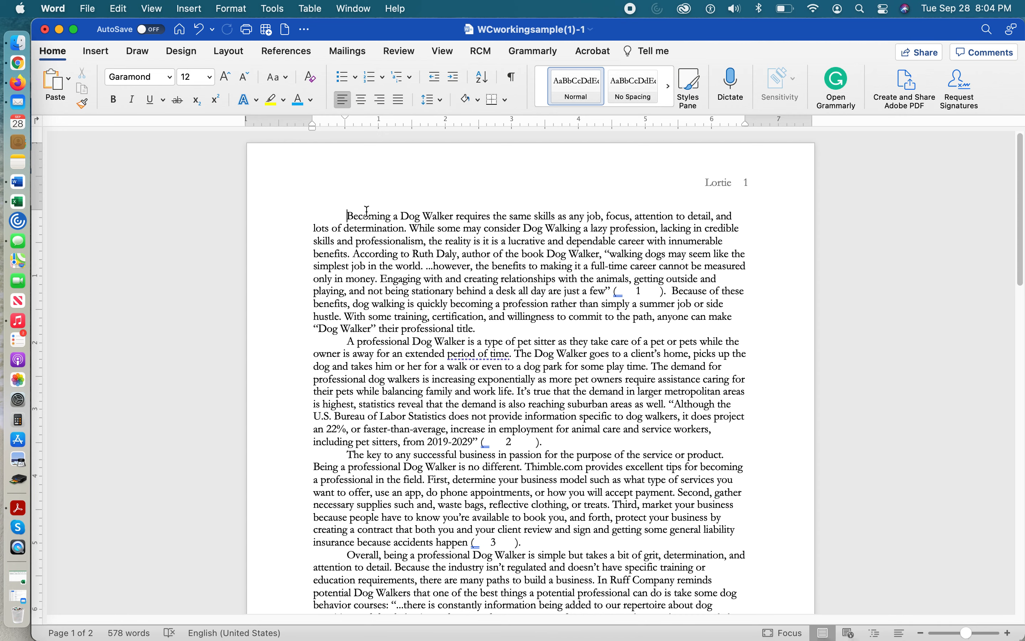
pyautogui.press('BackSpace')
pyautogui.press('Return')
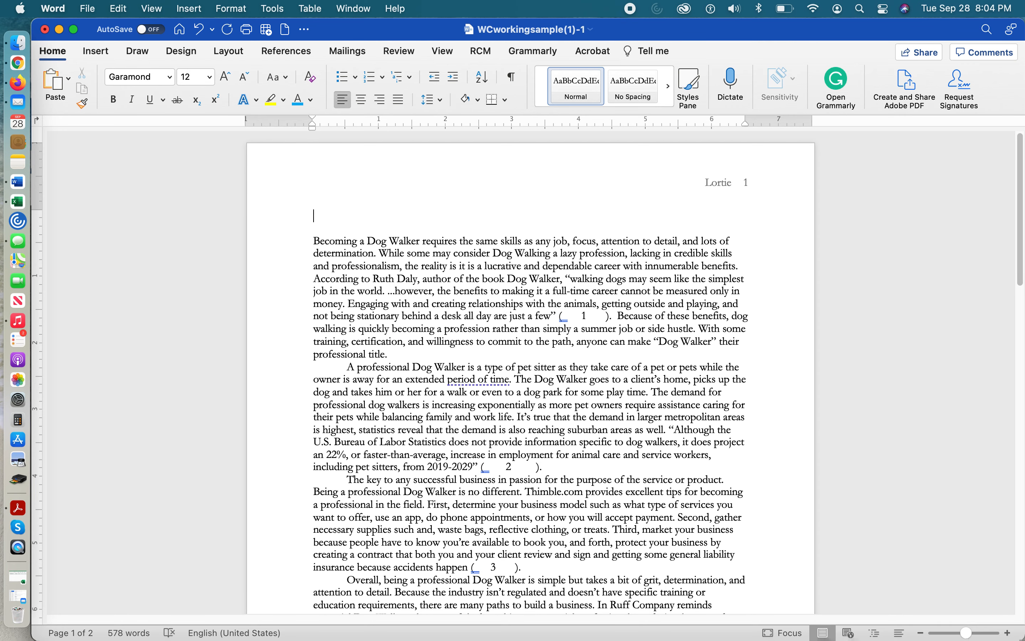
# Enter the student's full name and the instructor's name on separate lines at the top of the first page
pyautogui.write('Mary Writerself')
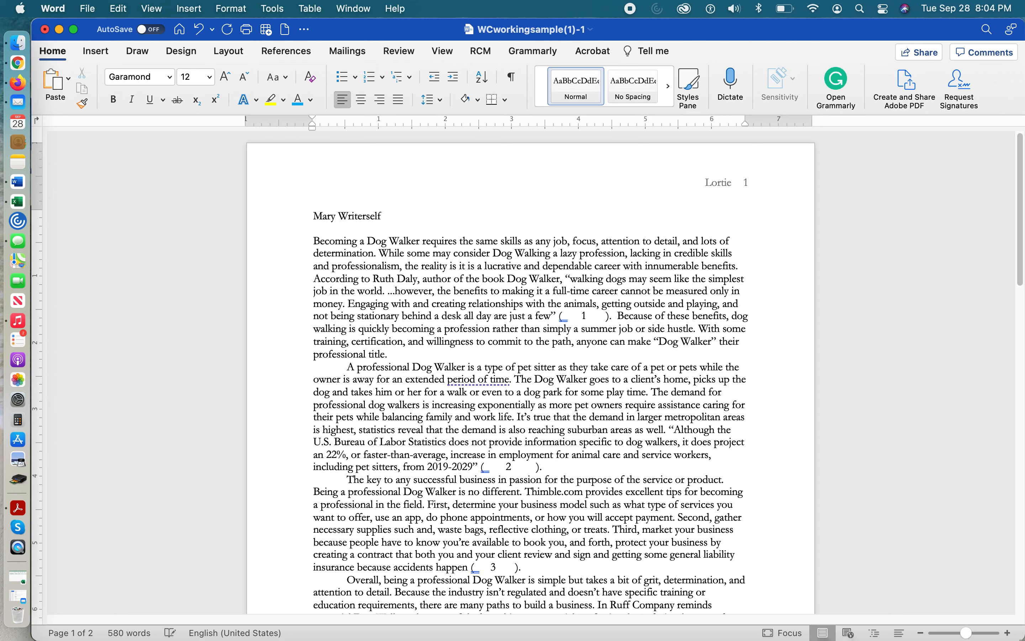
pyautogui.press('Return')
pyautogui.write('Ms. Lortie')
pyautogui.press('Return')
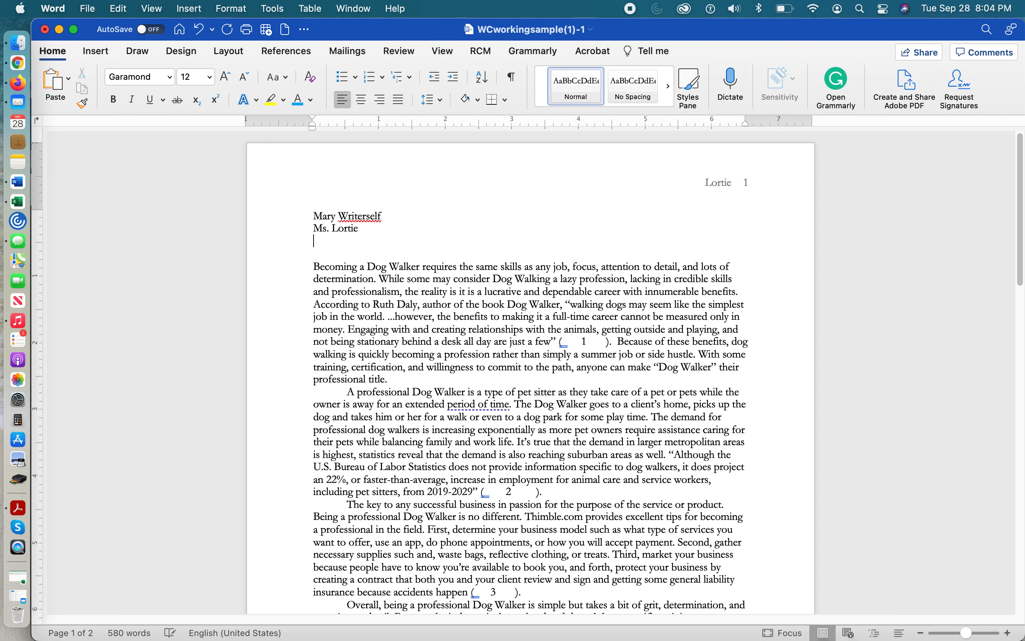
# Add the course line "English 1101" and the date line "July 4, 2078" below the instructor's name
pyautogui.write('English 1101')
pyautogui.press('Return')
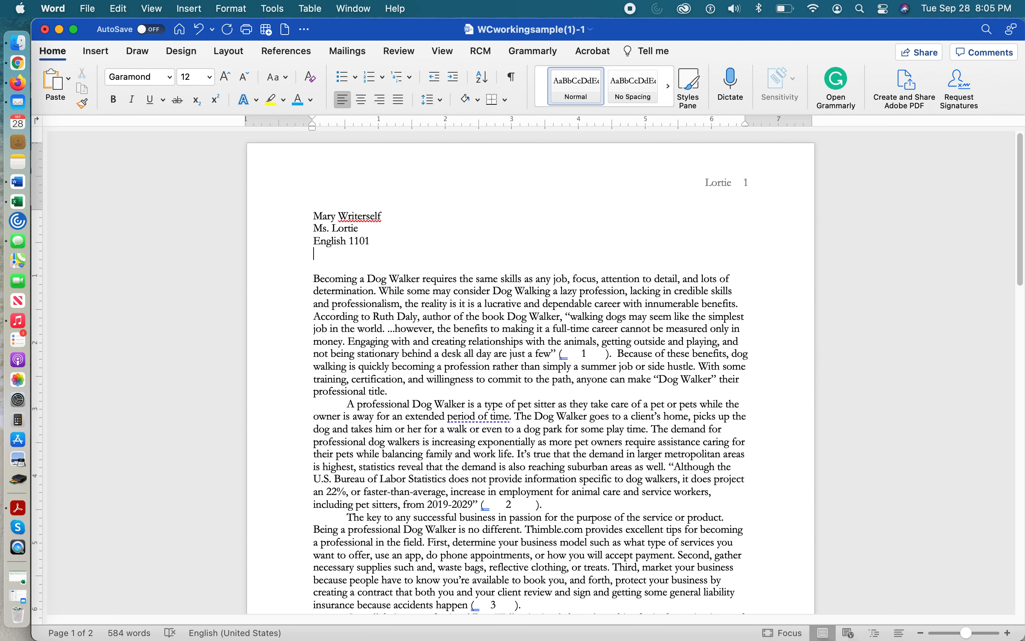
pyautogui.write('July 4, 2')
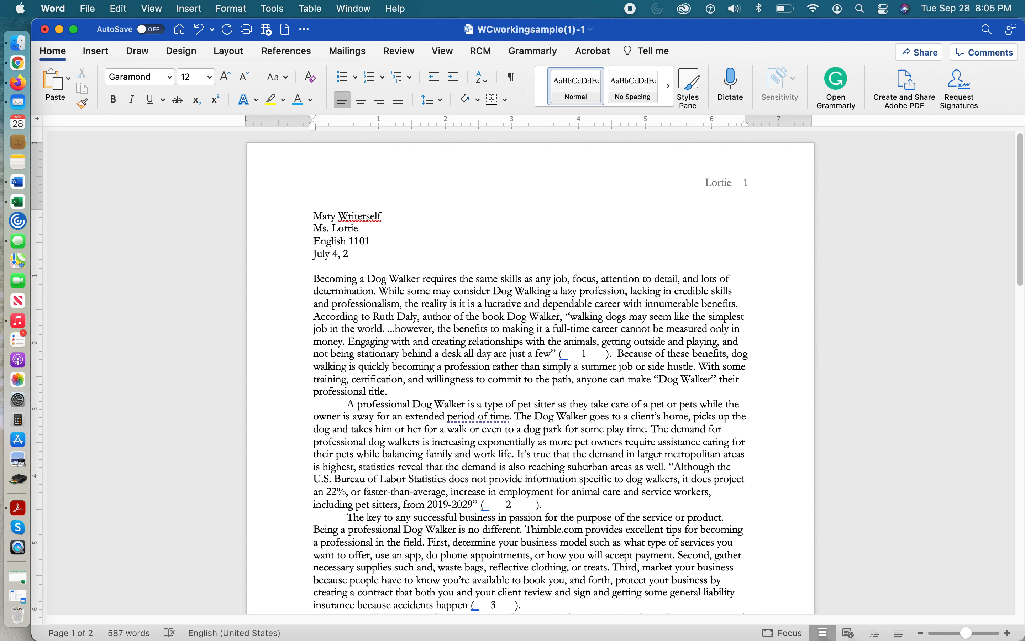
pyautogui.write('078')
pyautogui.press('Return')
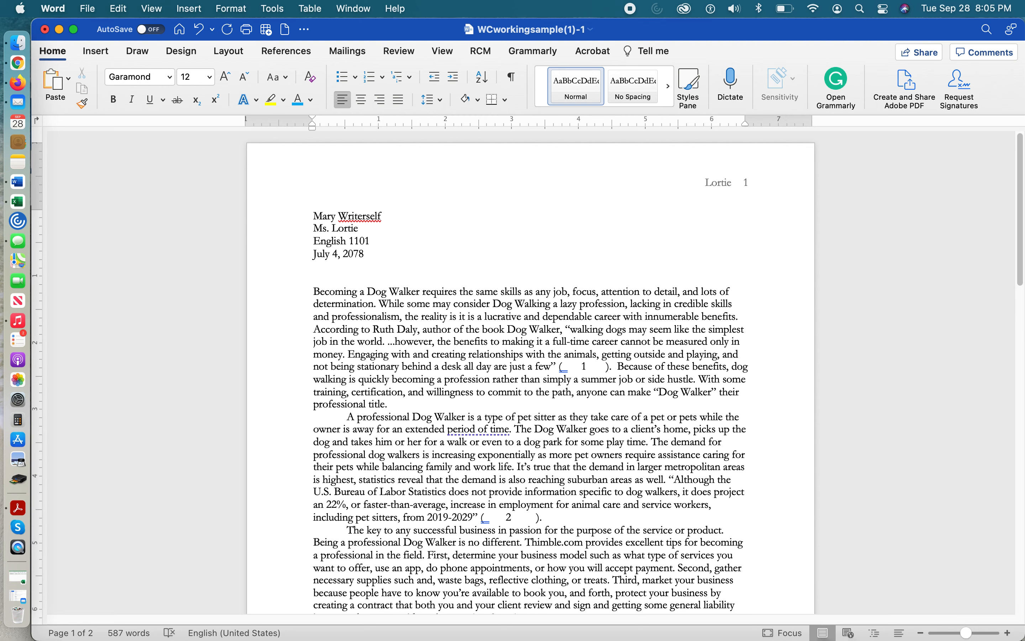
# Add the title "Dog Walking Fun" on the line below the date and center it
pyautogui.write('Dog Walking Fu')
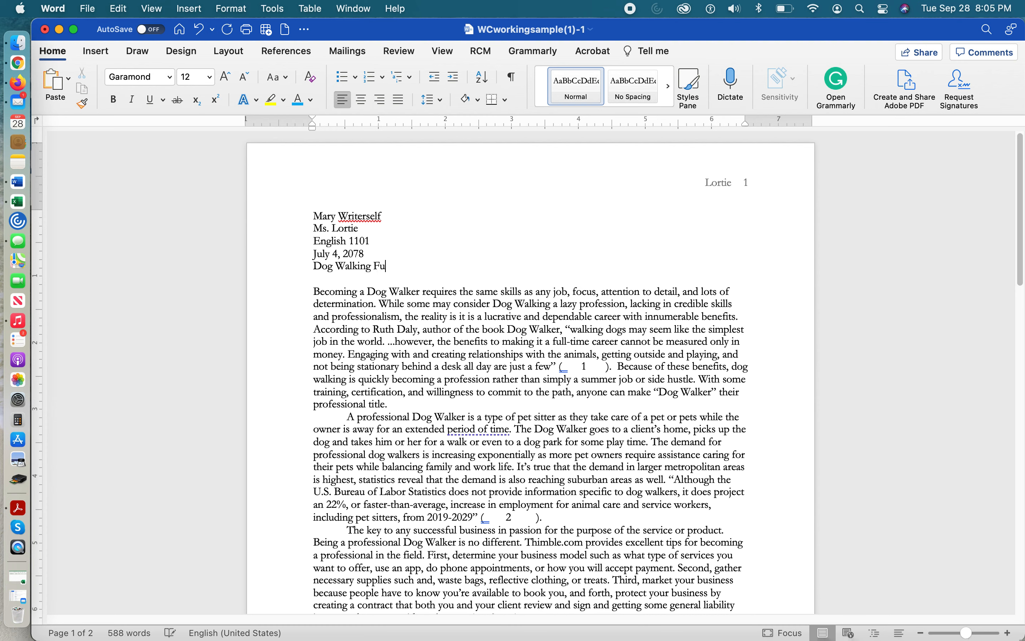
pyautogui.write('n')
pyautogui.moveTo(313, 266); pyautogui.dragTo(401, 267)
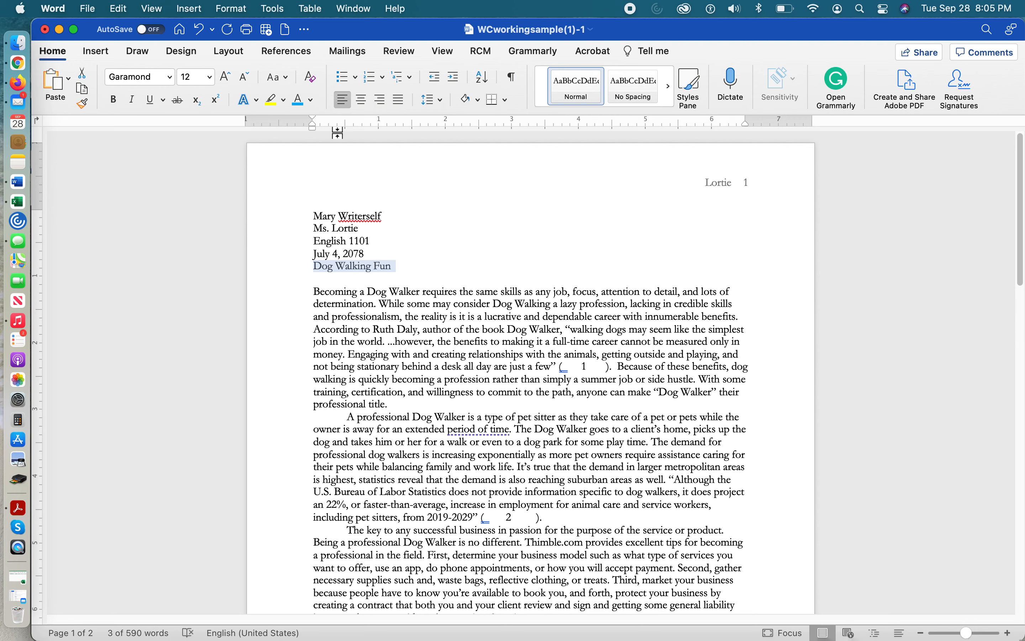
pyautogui.click(362, 100)
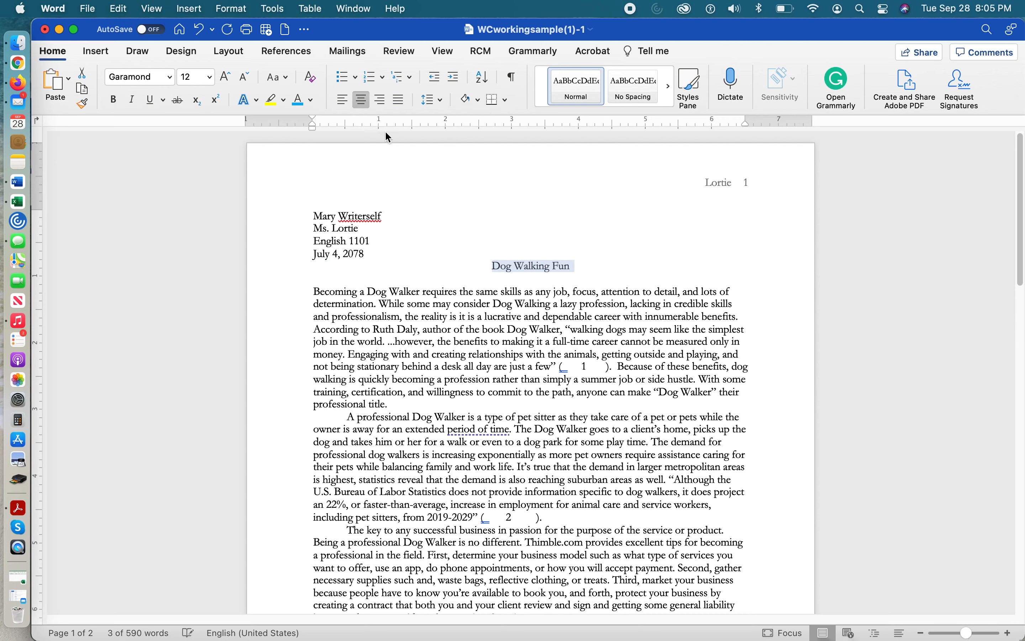
pyautogui.click(574, 265)
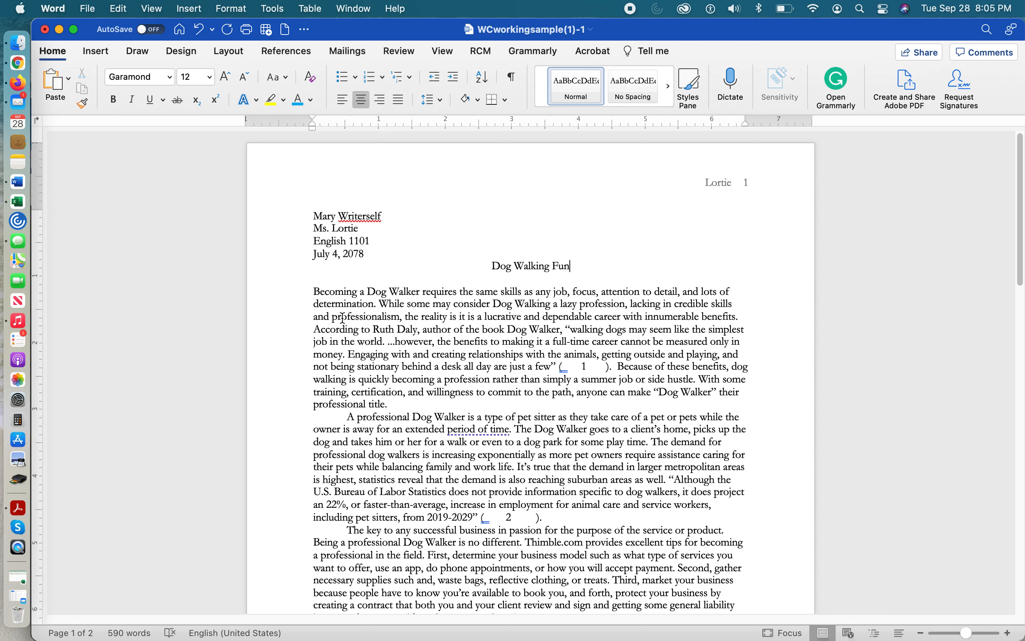
# Delete the blank line between the title and the body text, and indent the first line of the first body paragraph
pyautogui.moveTo(315, 292); pyautogui.dragTo(652, 551)
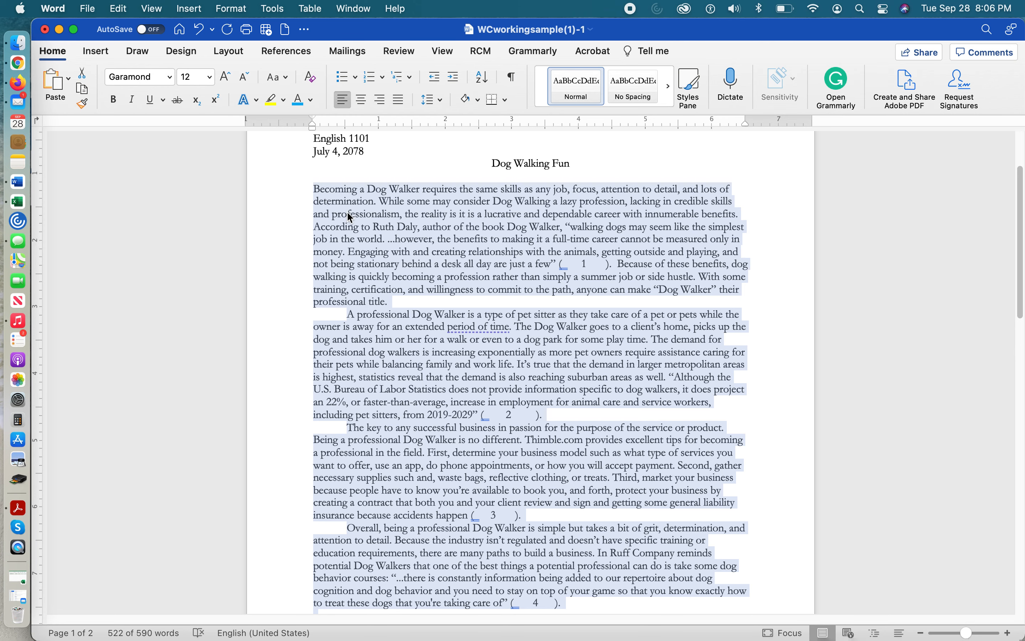
pyautogui.scroll(5, 347, 218)
pyautogui.click(425, 253)
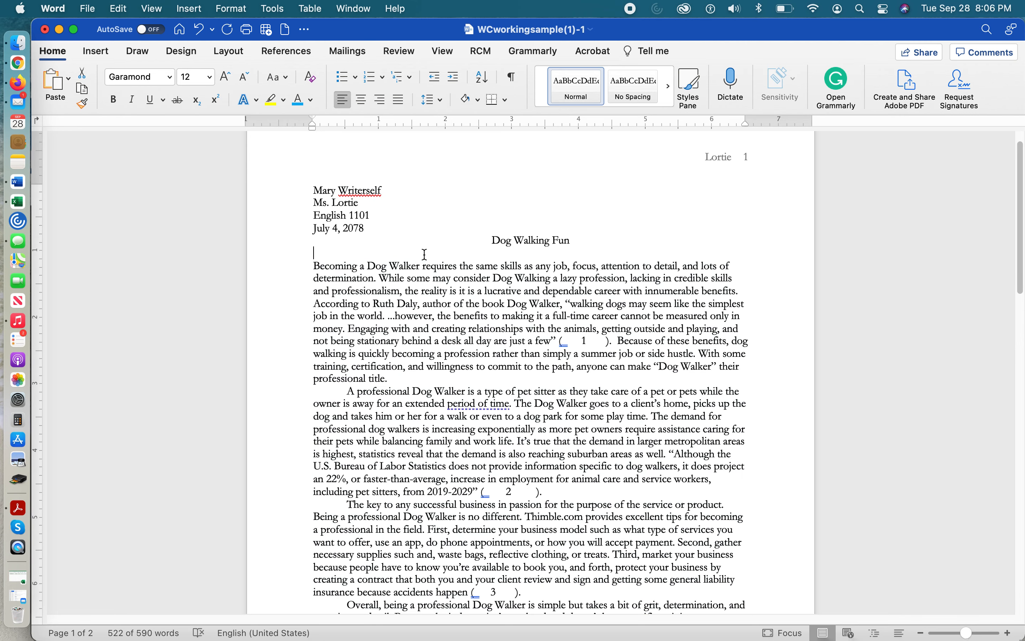
pyautogui.press('BackSpace')
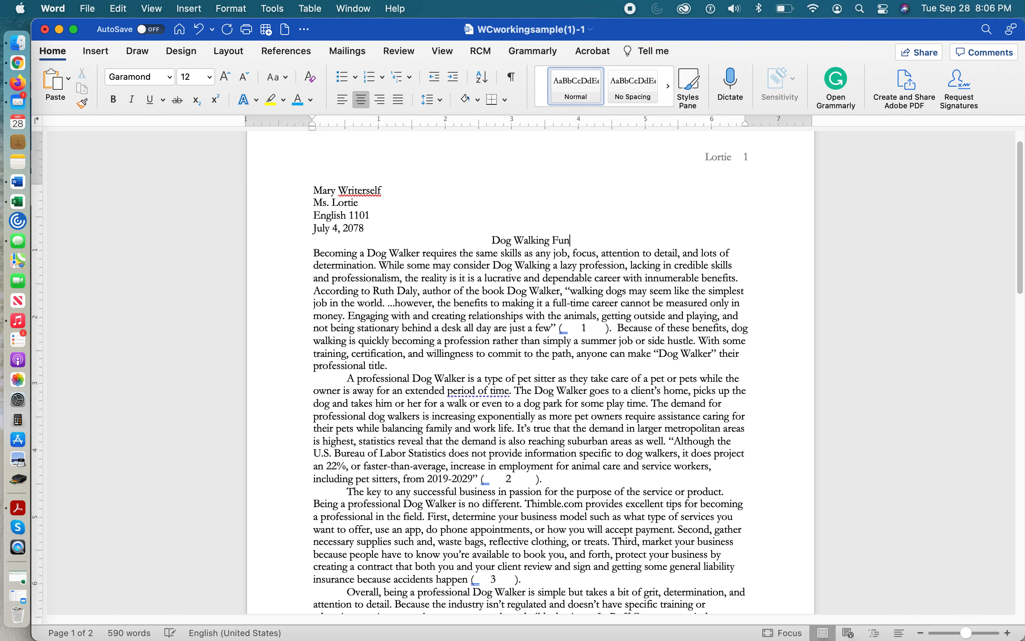
pyautogui.click(314, 254)
pyautogui.press('Tab')
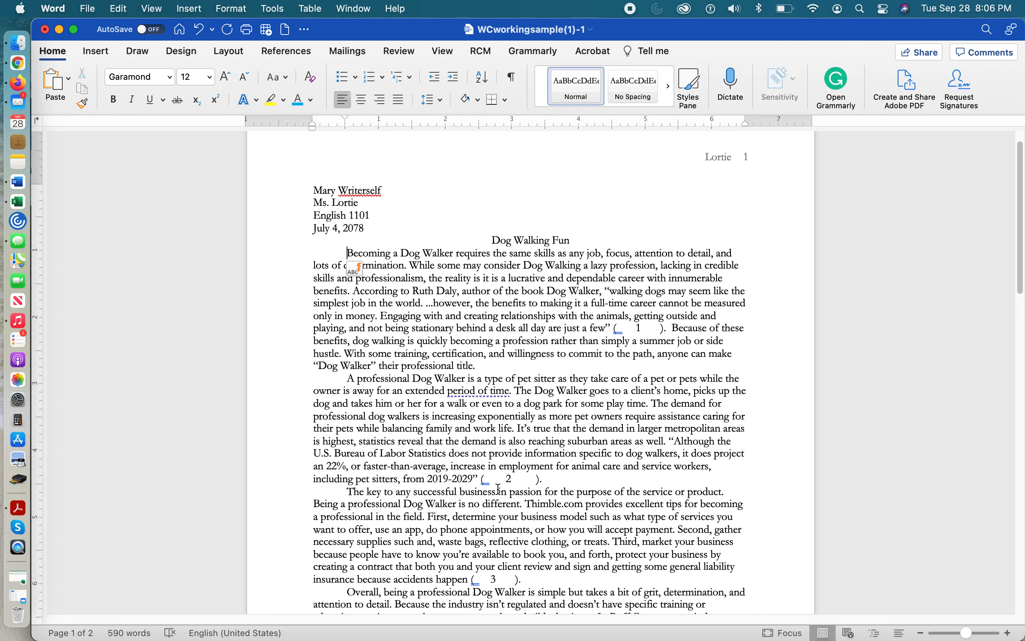
# Select the entire document and set its paragraph spacing after to 0 pt
pyautogui.scroll(-5, 497, 489)
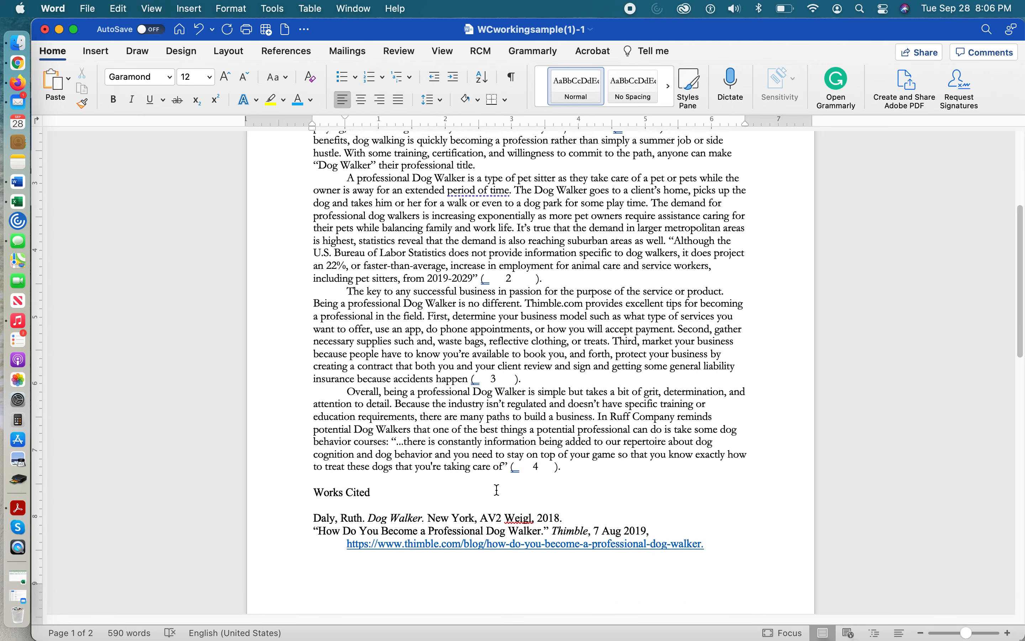
pyautogui.scroll(-7, 496, 489)
pyautogui.scroll(3, 497, 490)
pyautogui.scroll(-1, 520, 537)
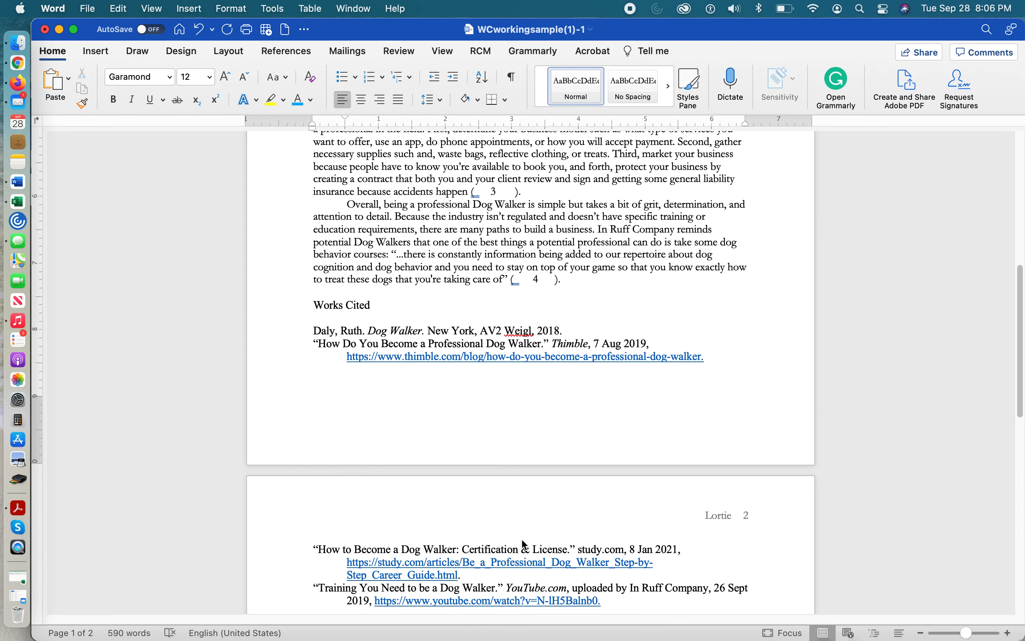
pyautogui.moveTo(603, 601); pyautogui.dragTo(168, 2)
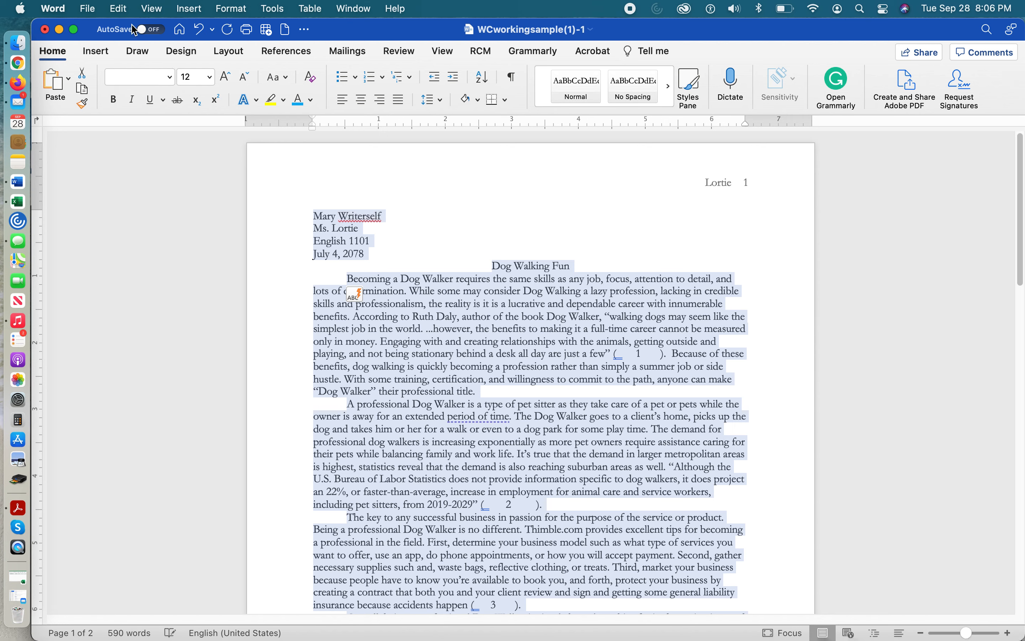
pyautogui.click(120, 9)
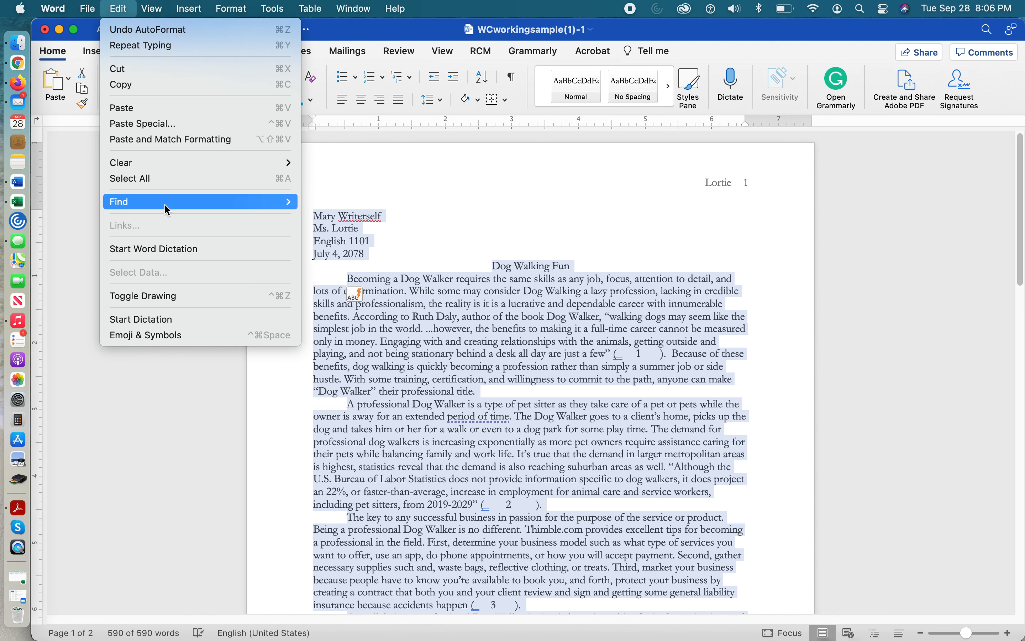
pyautogui.click(167, 185)
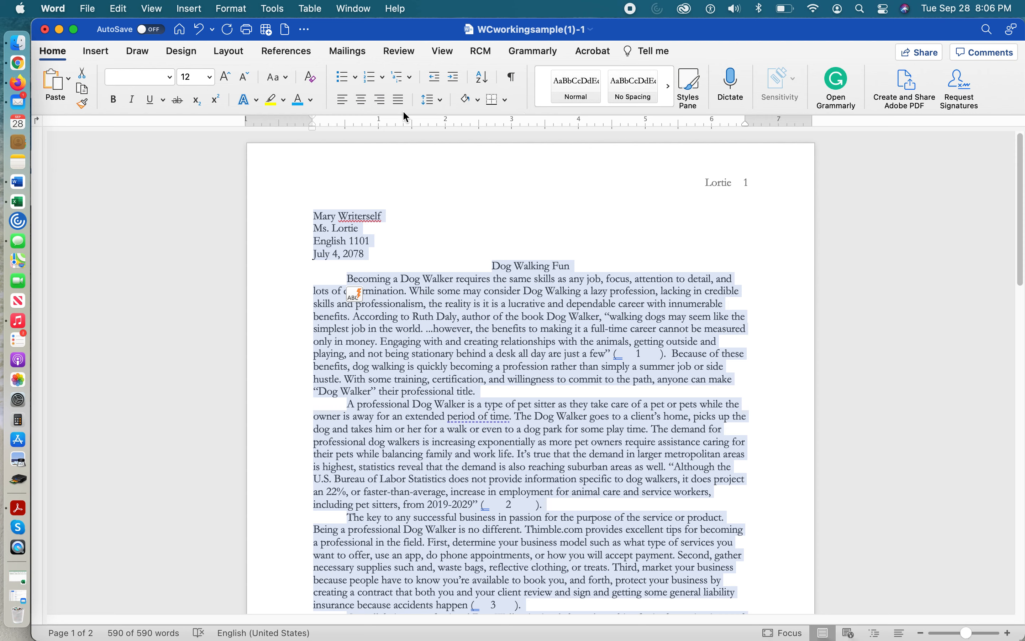
pyautogui.click(437, 102)
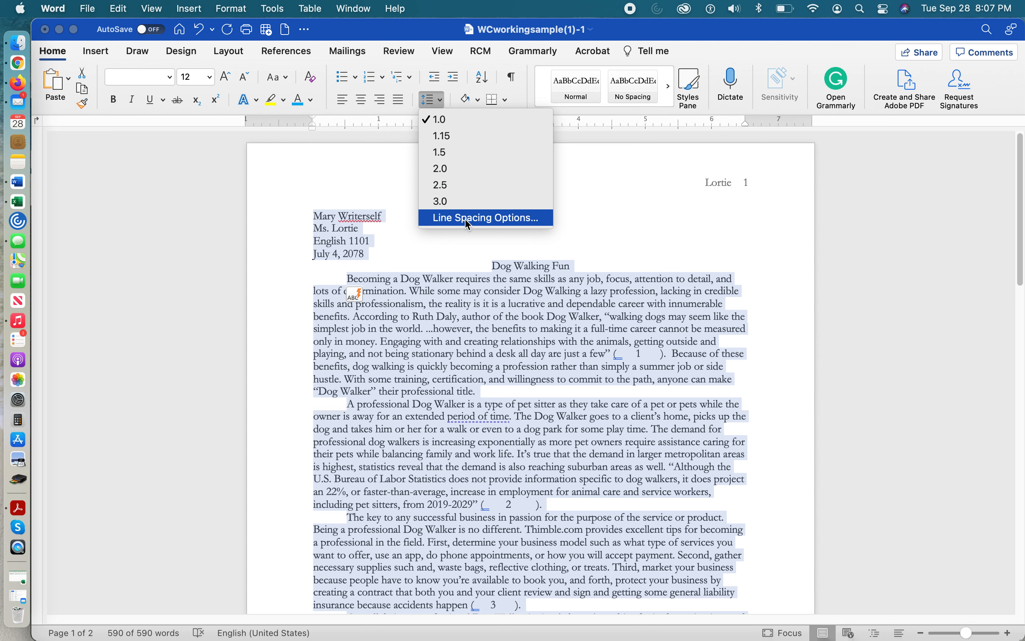
pyautogui.click(516, 219)
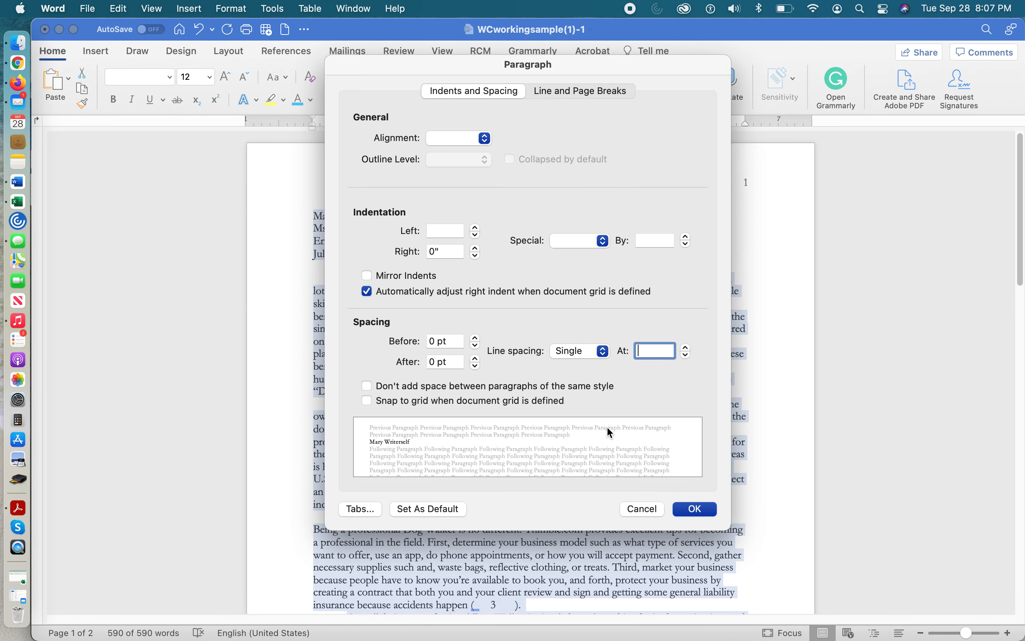
pyautogui.click(346, 321)
pyautogui.moveTo(438, 361); pyautogui.dragTo(429, 361)
pyautogui.write('8')
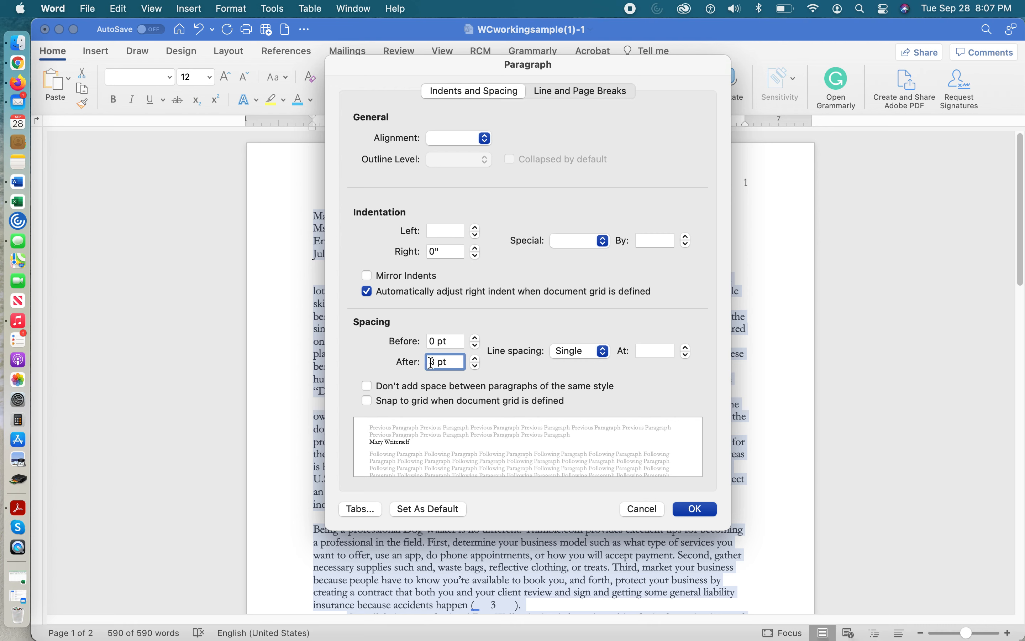
pyautogui.moveTo(437, 360); pyautogui.dragTo(415, 366)
pyautogui.write('0')
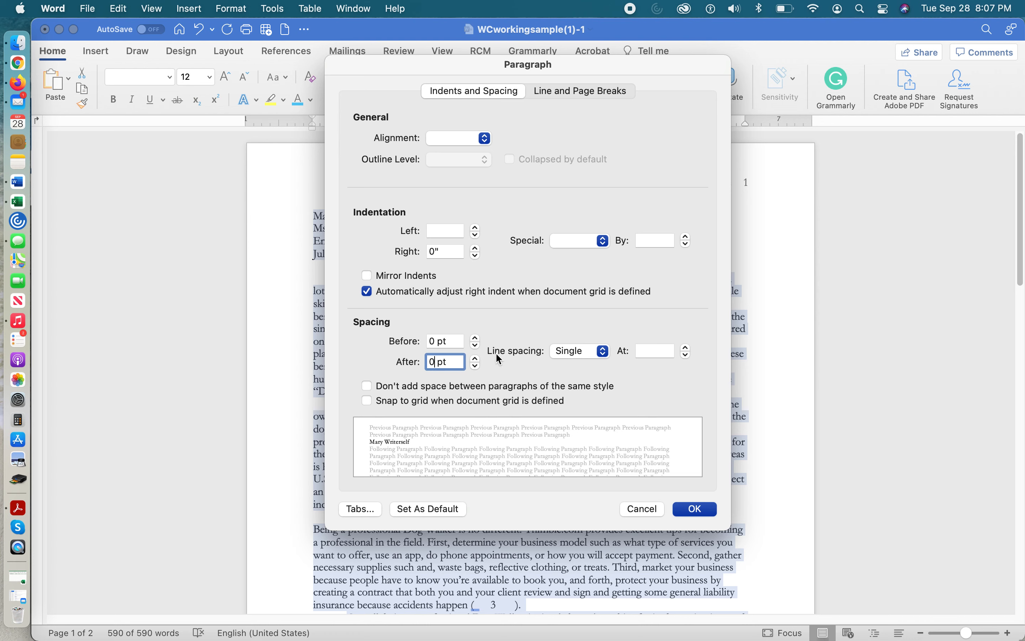
# Set the line spacing to Double with no space added between paragraphs of the same style, and apply it to the selected text
pyautogui.click(606, 356)
pyautogui.click(570, 384)
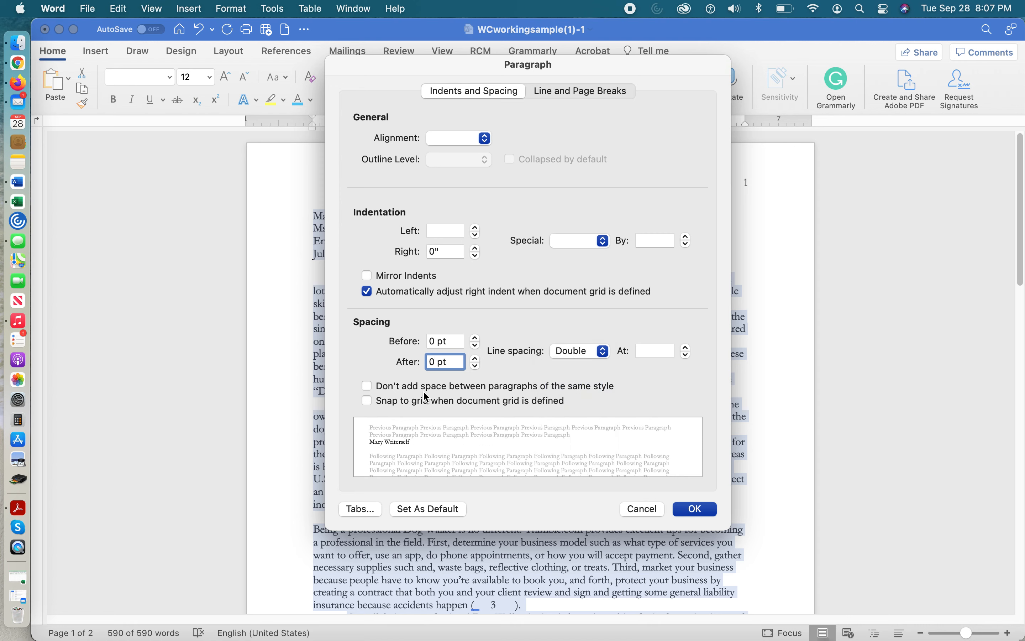
pyautogui.click(367, 387)
pyautogui.click(699, 511)
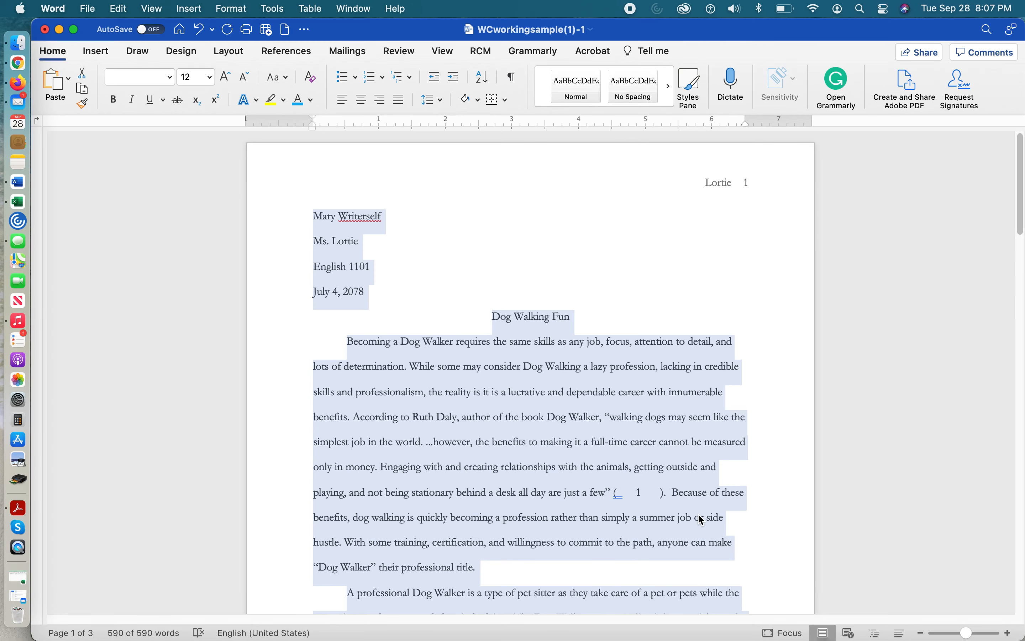
pyautogui.click(539, 293)
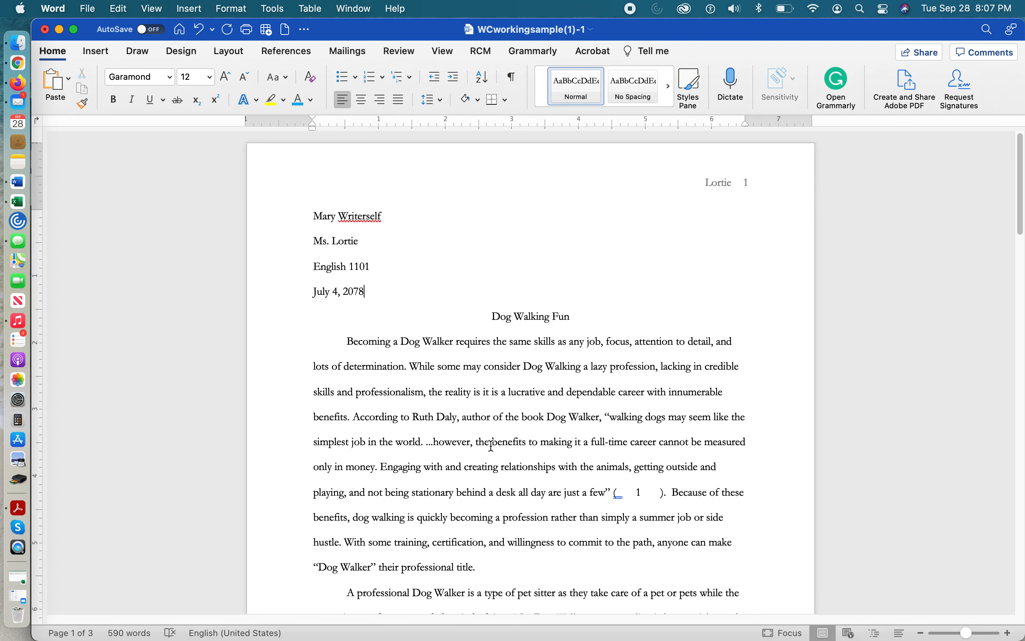
# Add an empty line after the final body paragraph, above the Works Cited heading
pyautogui.scroll(-5, 493, 446)
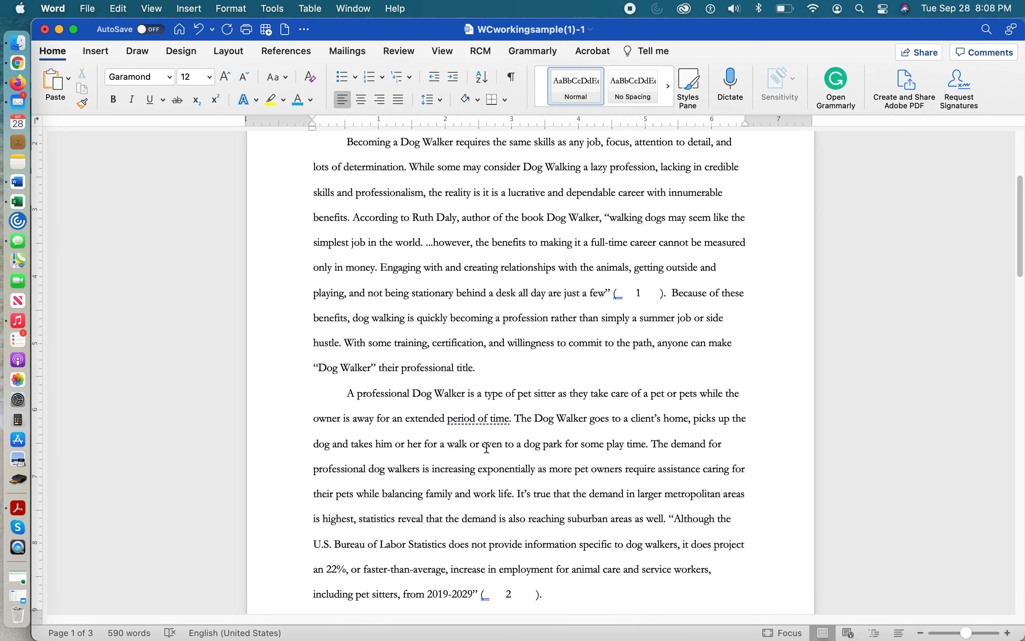
pyautogui.scroll(-3, 487, 447)
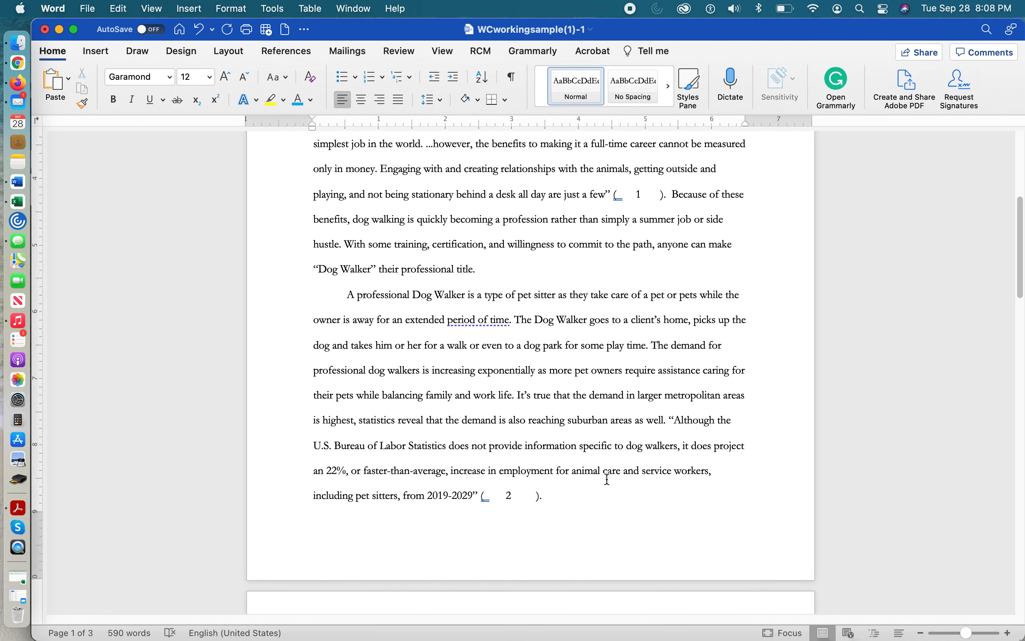
pyautogui.scroll(-10, 587, 496)
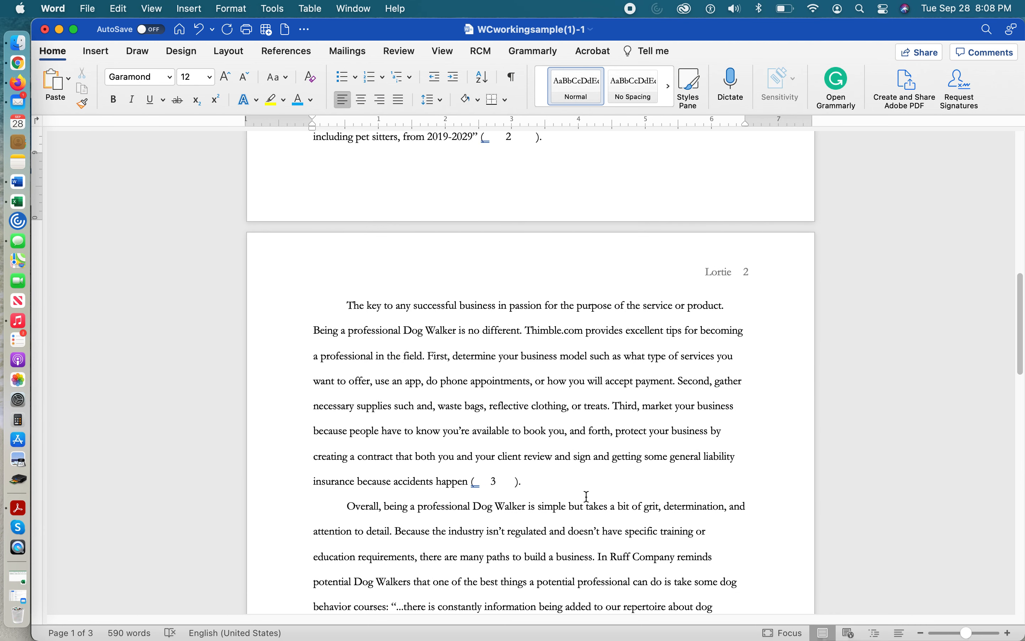
pyautogui.scroll(-3, 587, 496)
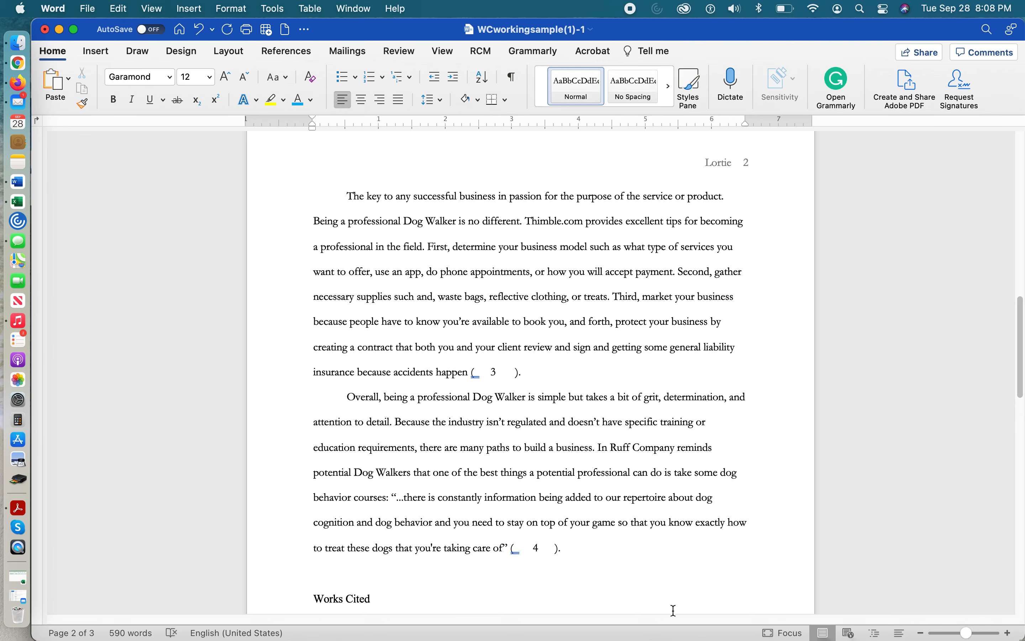
pyautogui.scroll(-4, 514, 380)
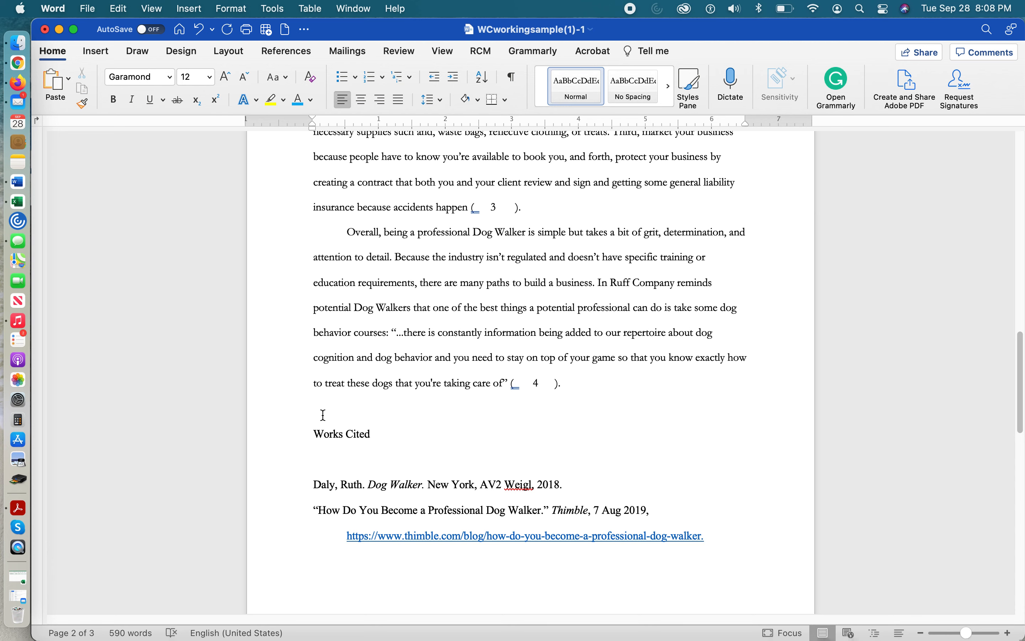
pyautogui.click(576, 387)
pyautogui.press('Return')
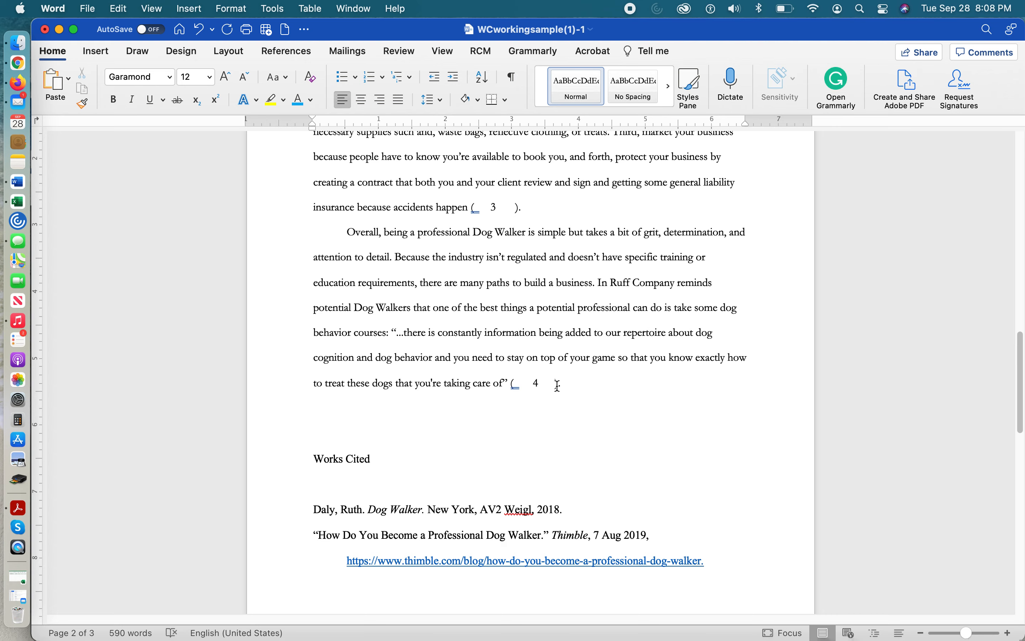
# Select the body text from the first paragraph through the last one and check its word count
pyautogui.moveTo(566, 383); pyautogui.dragTo(304, 340)
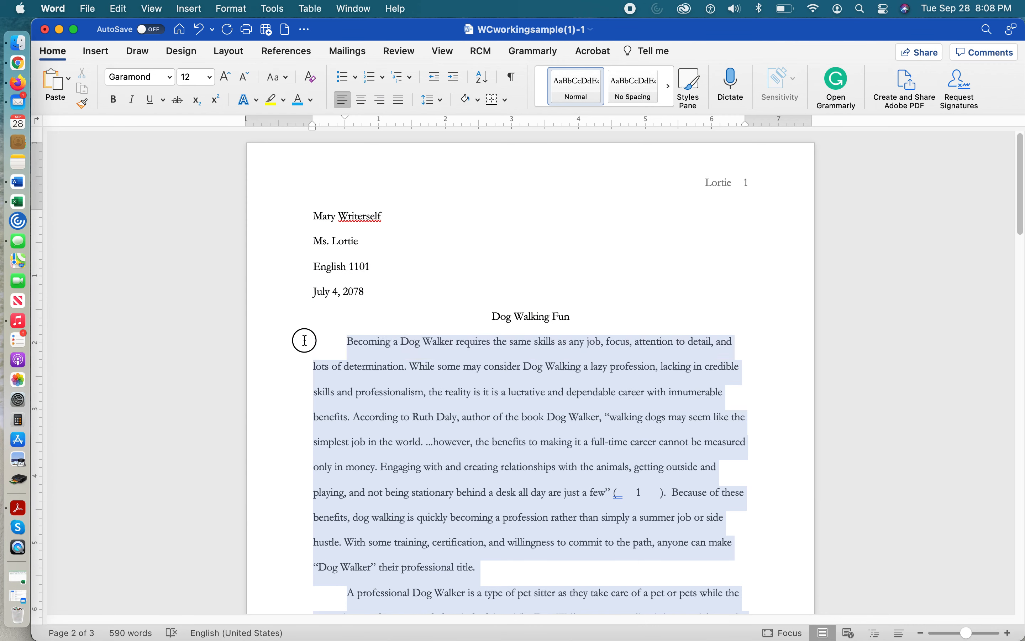
pyautogui.moveTo(304, 340); pyautogui.dragTo(305, 340)
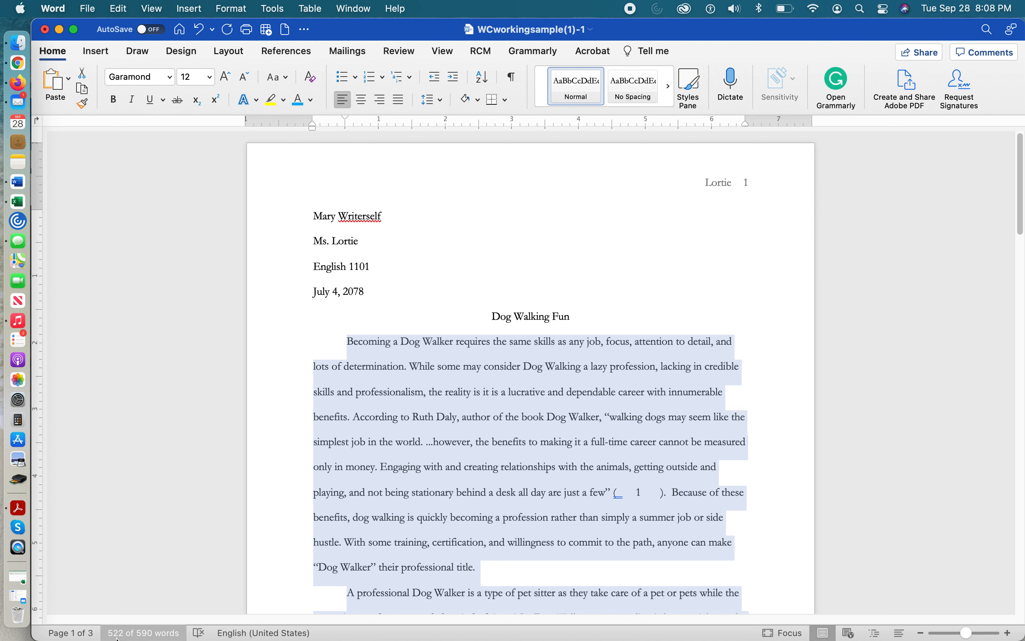
pyautogui.scroll(-2, 545, 484)
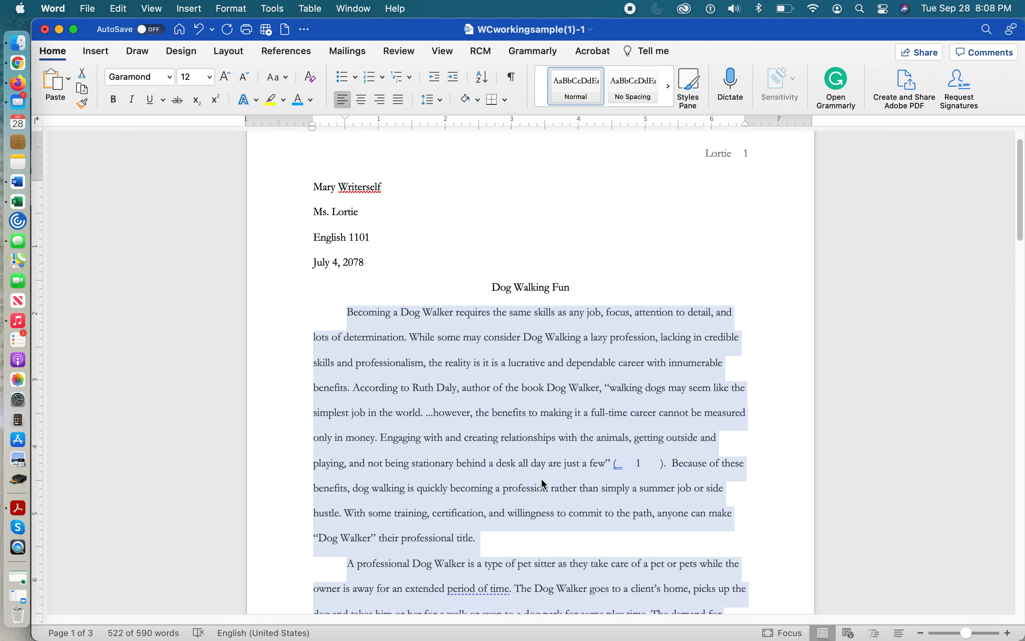
pyautogui.scroll(-20, 542, 484)
pyautogui.scroll(3, 394, 217)
# Add the line "Word Count: 522" directly below the final body paragraph
pyautogui.click(316, 195)
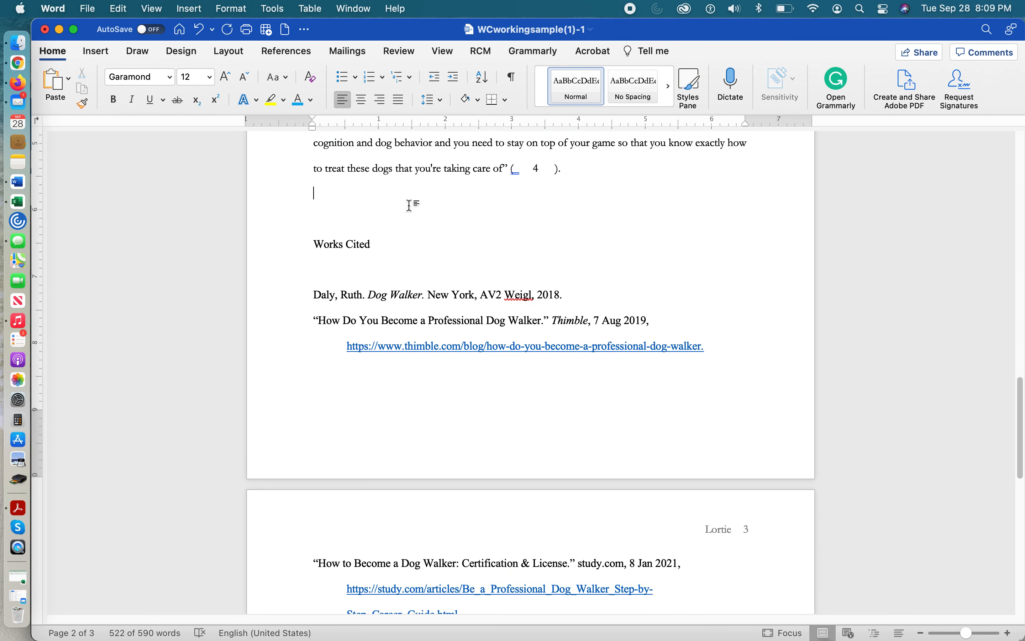
pyautogui.write('Wo')
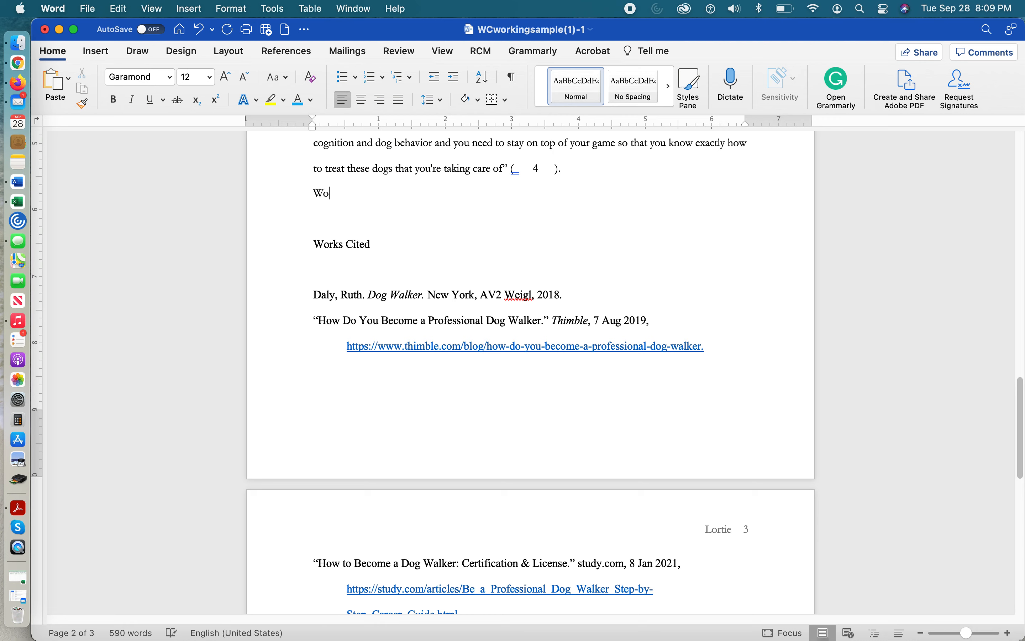
pyautogui.write('rd Count: 522')
# Try to move the Works Cited heading to the next page by adding blank lines above it
pyautogui.click(321, 242)
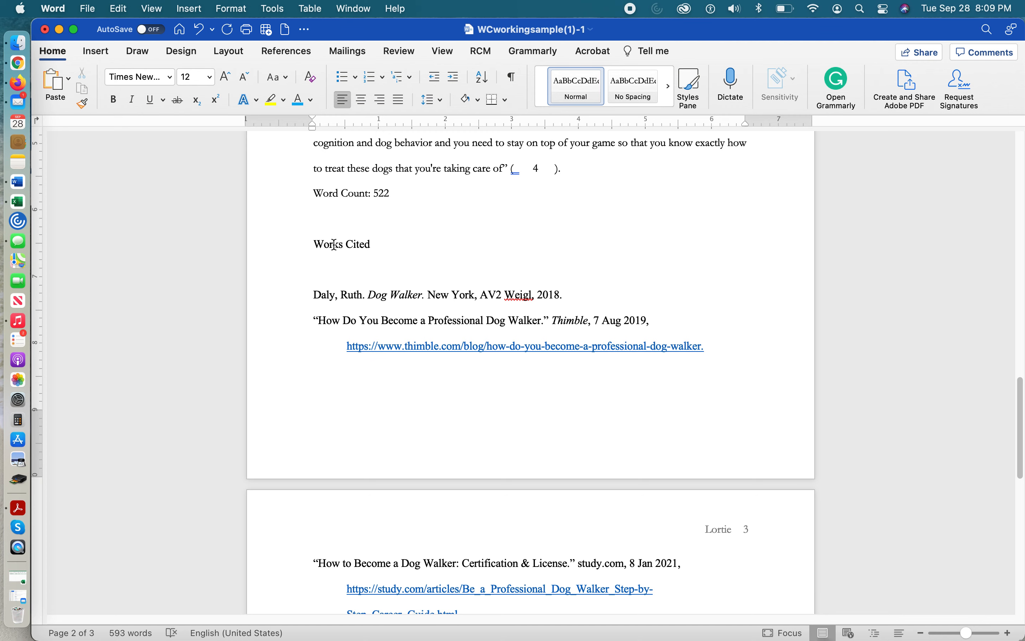
pyautogui.press('Return')
pyautogui.press('Return')
pyautogui.press('Return')
pyautogui.press('Return')
pyautogui.press('Return')
pyautogui.press('Return')
pyautogui.press('Return')
pyautogui.press('Return')
pyautogui.press('Return')
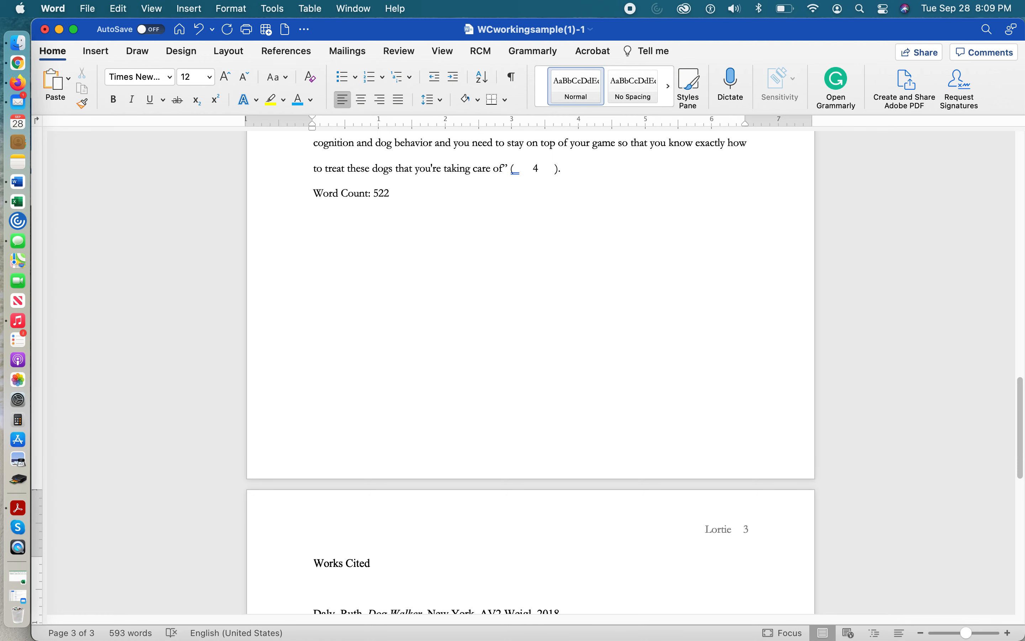
pyautogui.press('BackSpace')
pyautogui.press('BackSpace')
pyautogui.press('BackSpace')
pyautogui.press('BackSpace')
pyautogui.press('BackSpace')
pyautogui.press('BackSpace')
pyautogui.press('BackSpace')
pyautogui.press('BackSpace')
pyautogui.press('BackSpace')
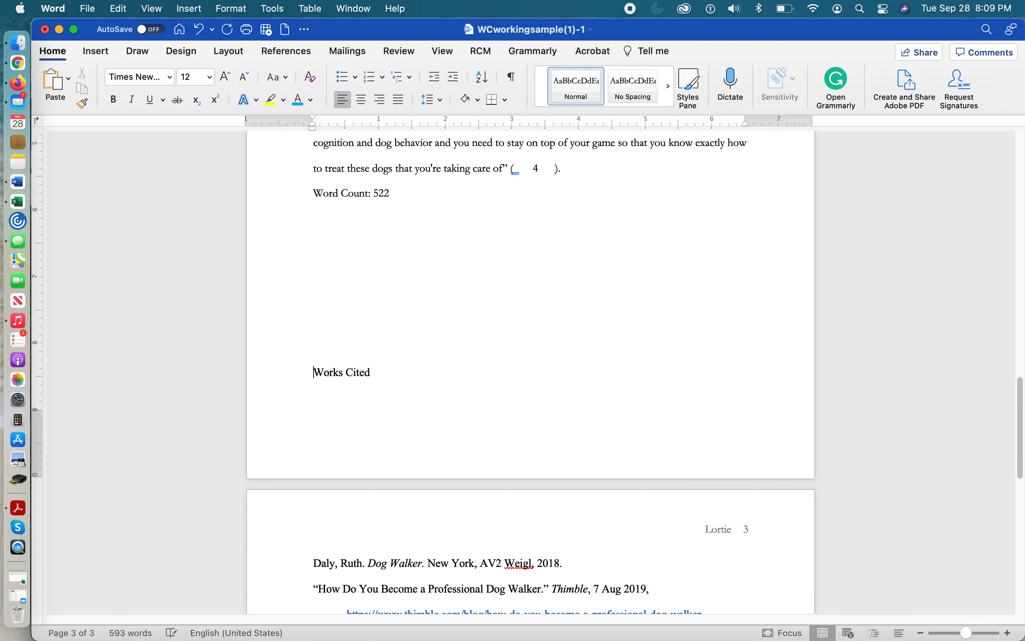
# Remove the blank lines directly above and below the Works Cited heading
pyautogui.press('BackSpace')
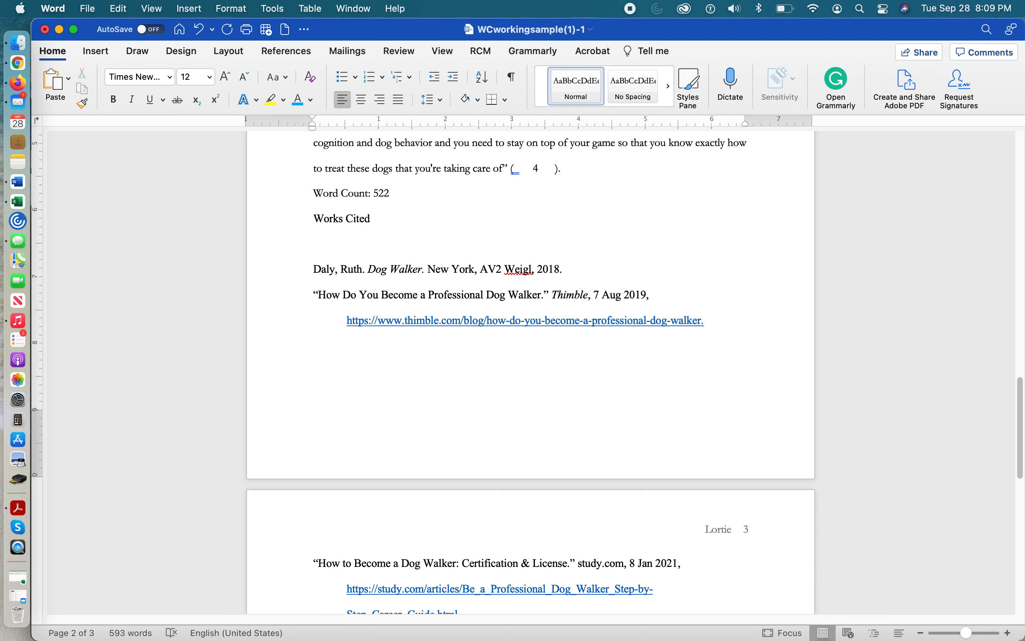
pyautogui.click(531, 243)
pyautogui.press('super+l')
pyautogui.press('BackSpace')
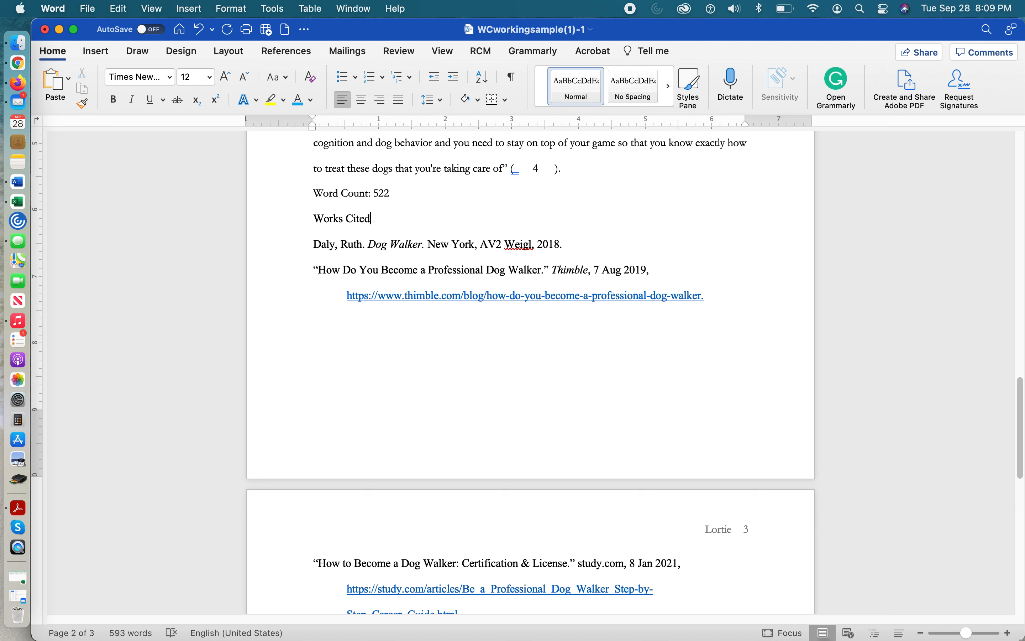
# Remove the gap before the "How to Become a Dog Walker: Certification & License" entry so it follows the Thimble entry
pyautogui.click(386, 404)
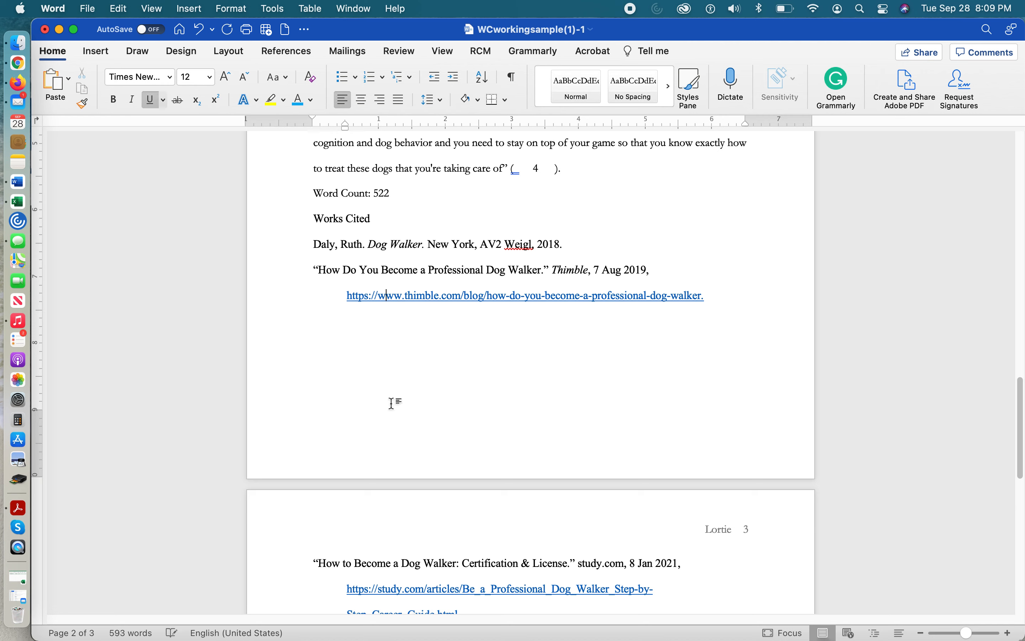
pyautogui.click(336, 449)
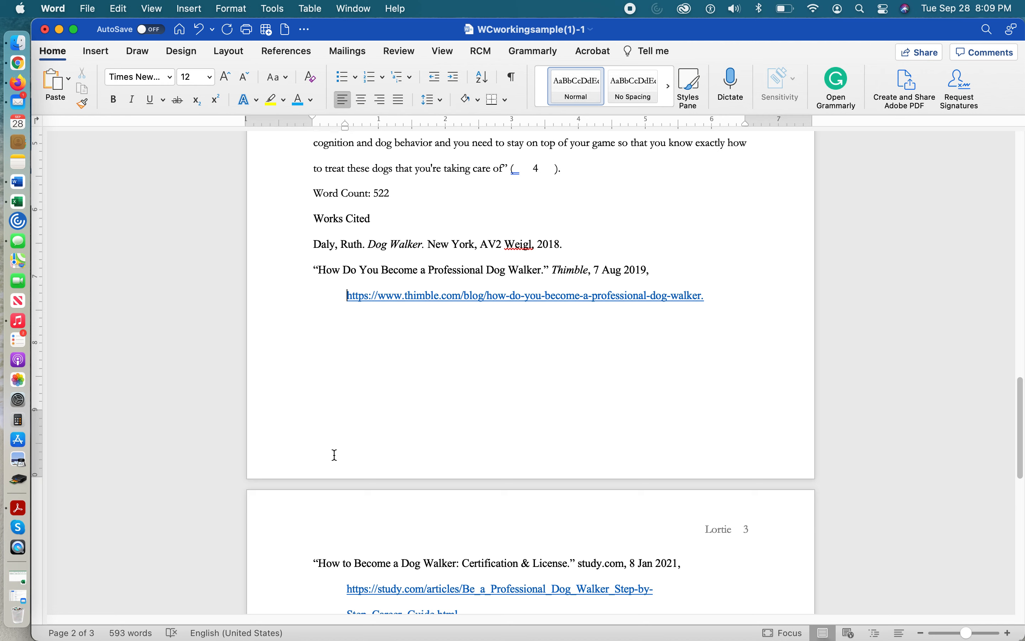
pyautogui.click(312, 563)
pyautogui.press('BackSpace')
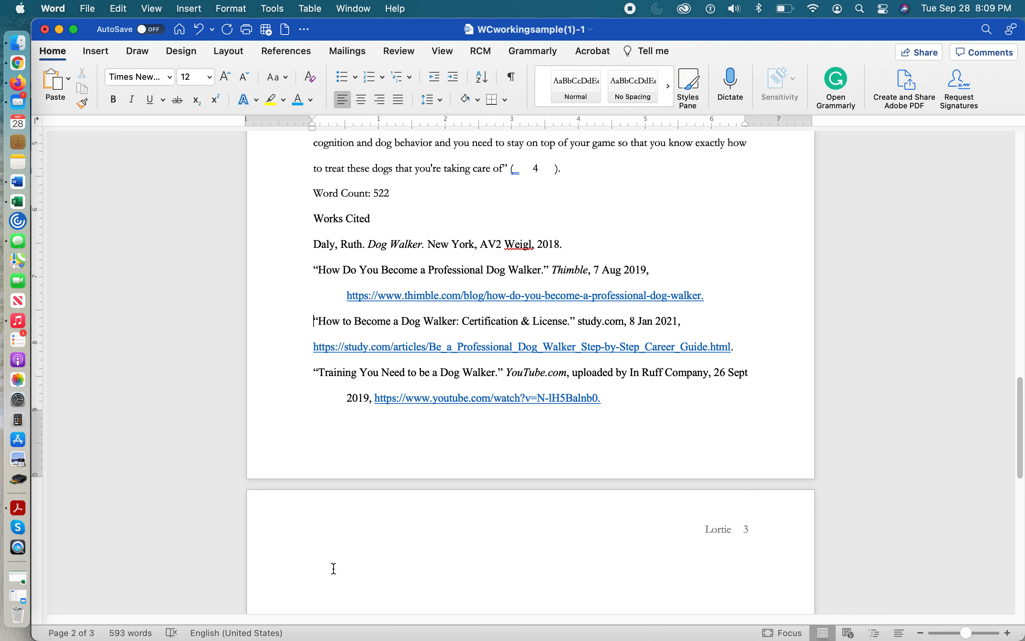
# Delete the blank lines after the final YouTube entry to remove the empty last page
pyautogui.click(396, 588)
pyautogui.press('BackSpace')
pyautogui.click(414, 568)
pyautogui.press('BackSpace')
pyautogui.press('BackSpace')
pyautogui.press('Return')
pyautogui.press('BackSpace')
pyautogui.press('BackSpace')
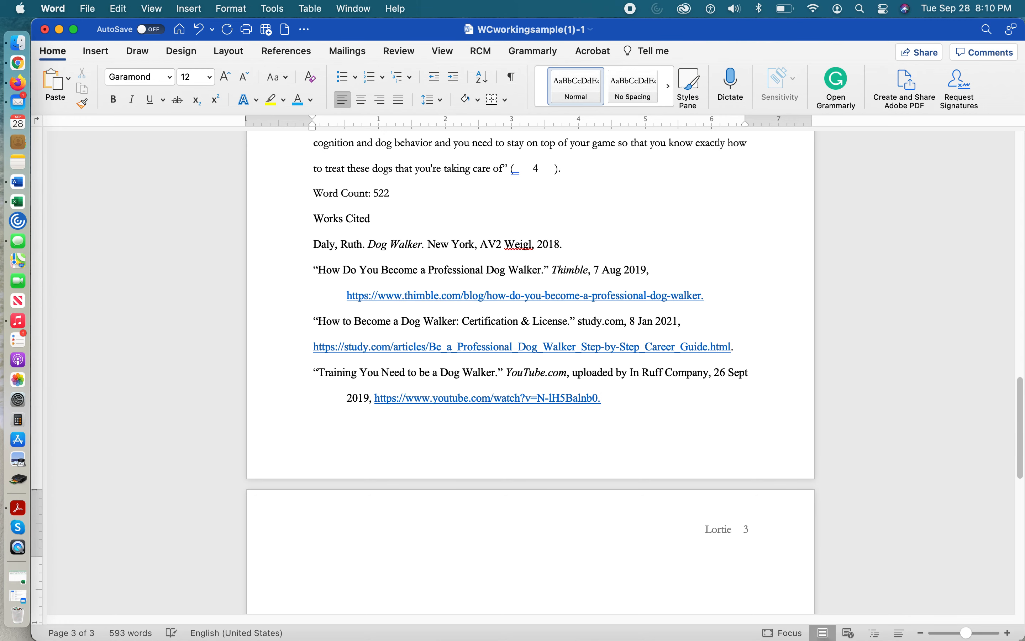
pyautogui.write('.')
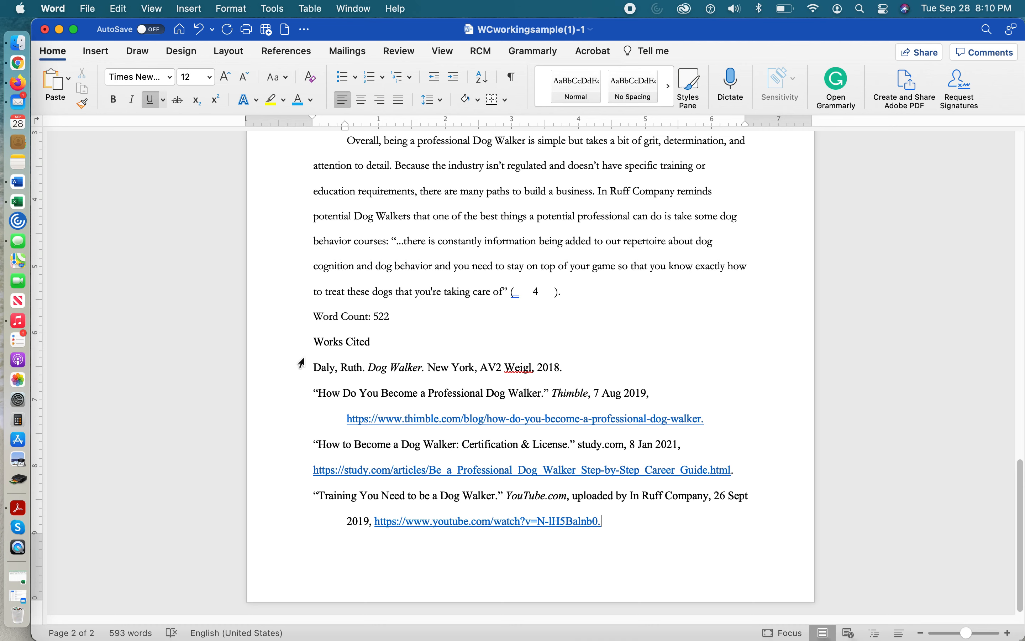
# Insert a page break directly before the Works Cited heading so the section starts on its own page
pyautogui.click(313, 343)
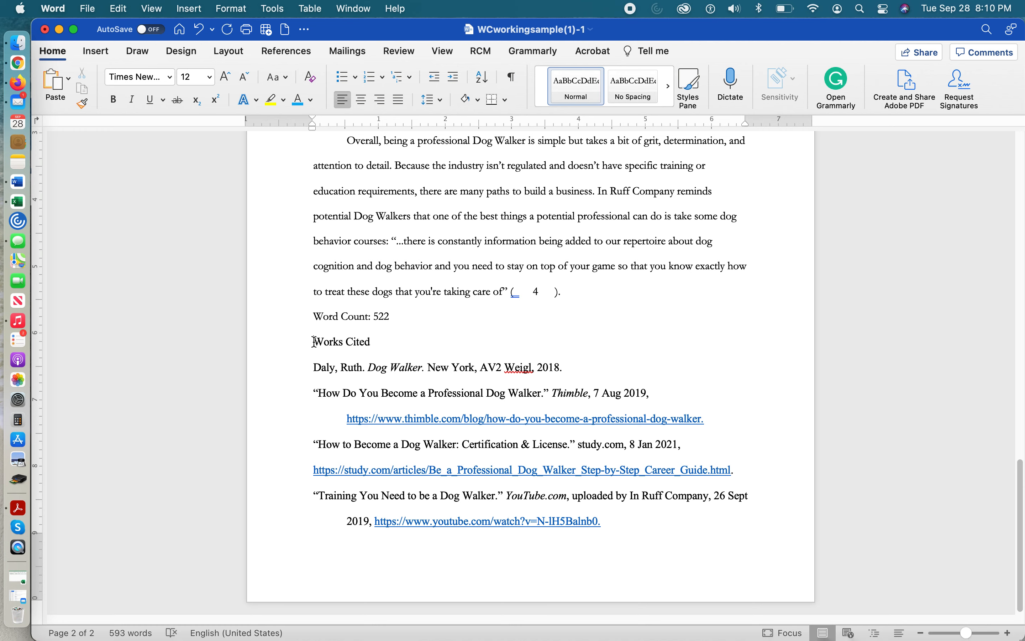
pyautogui.moveTo(313, 341); pyautogui.dragTo(333, 352)
pyautogui.click(314, 341)
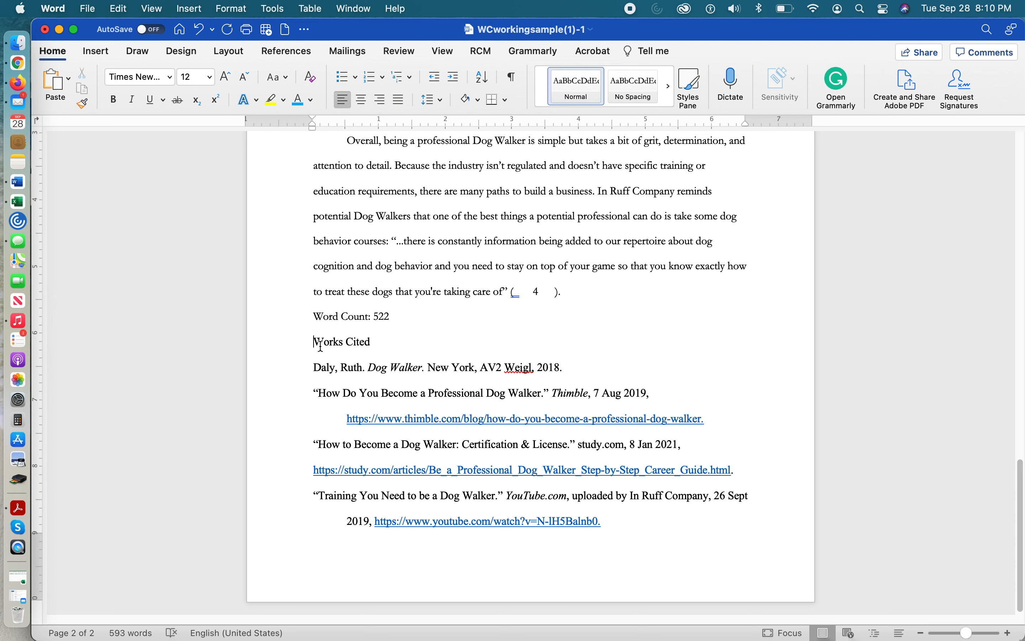
pyautogui.click(93, 56)
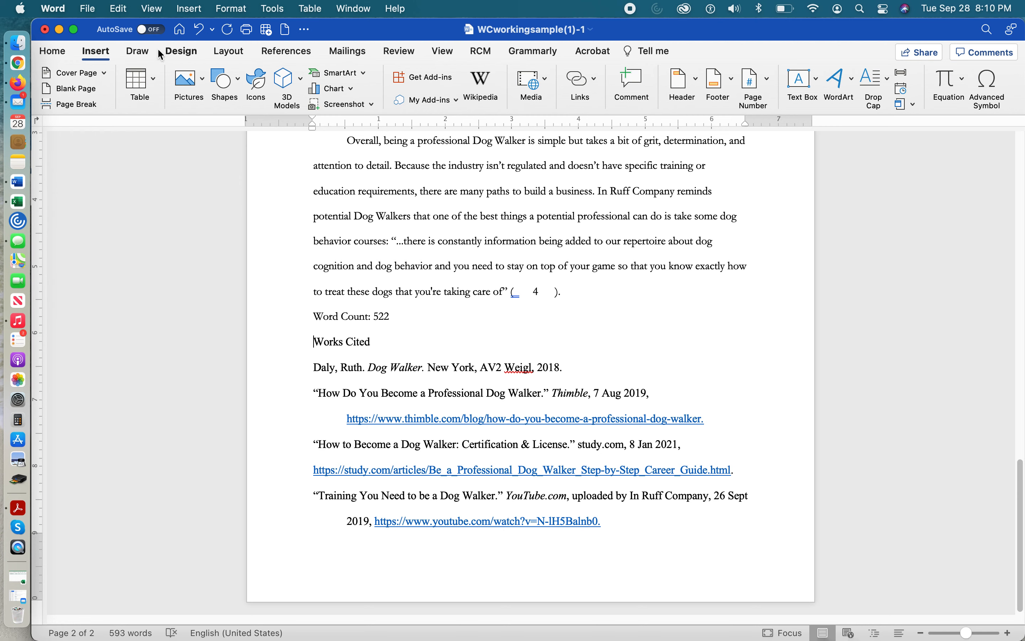
pyautogui.click(74, 104)
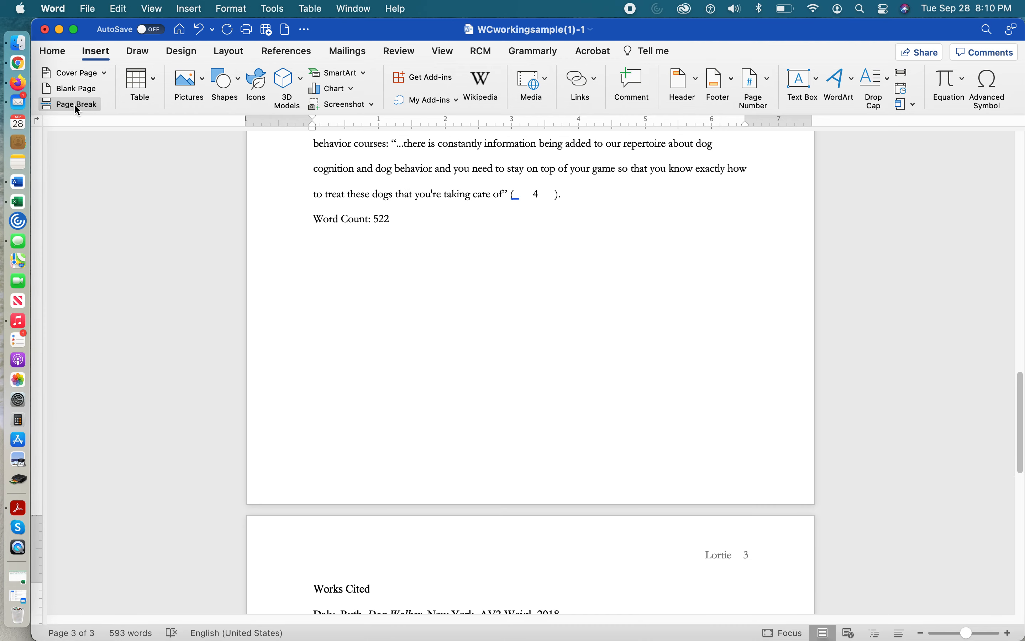
# Center the Works Cited heading on its page
pyautogui.scroll(-3, 508, 437)
pyautogui.scroll(-8, 508, 438)
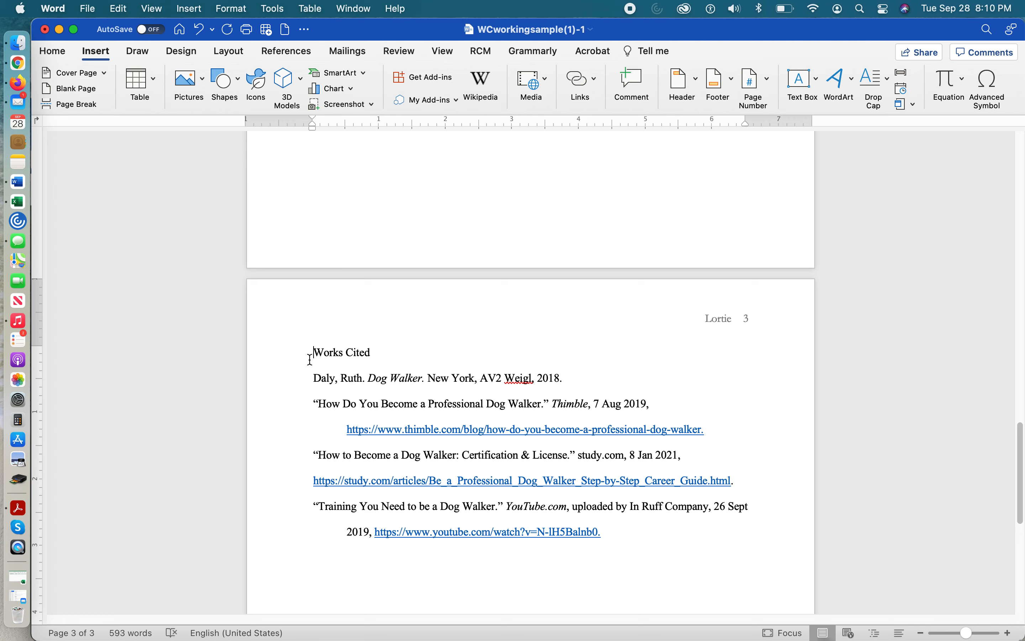
pyautogui.moveTo(318, 352); pyautogui.dragTo(409, 354)
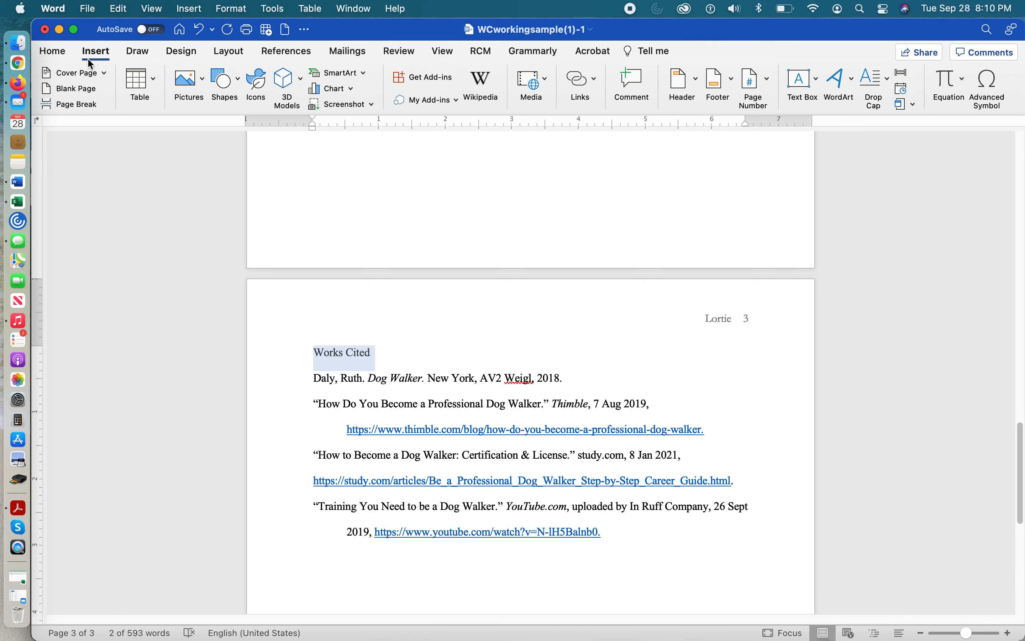
pyautogui.click(53, 52)
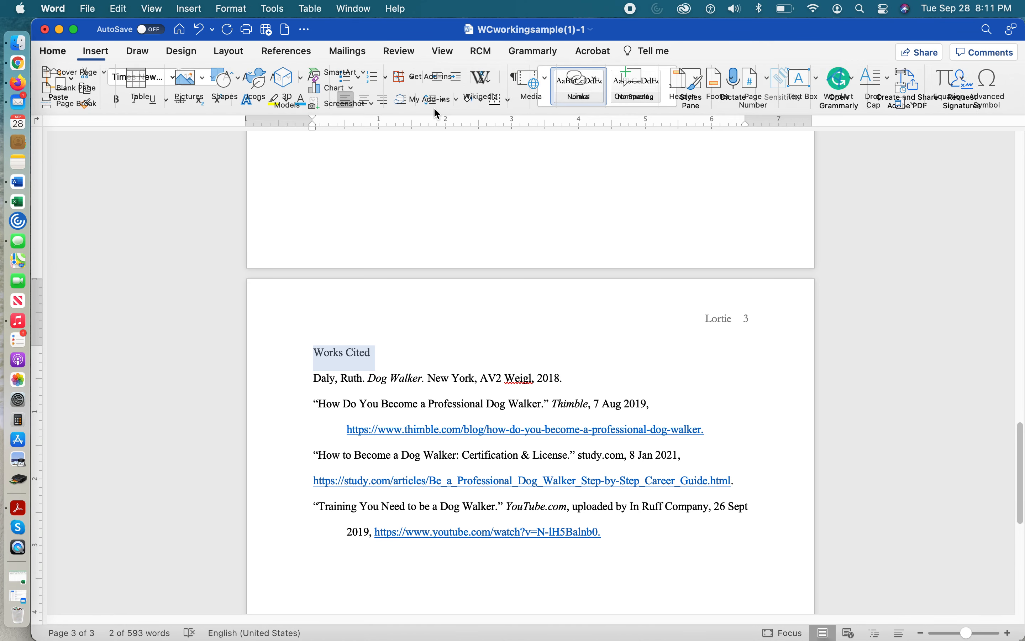
pyautogui.click(363, 104)
pyautogui.click(773, 436)
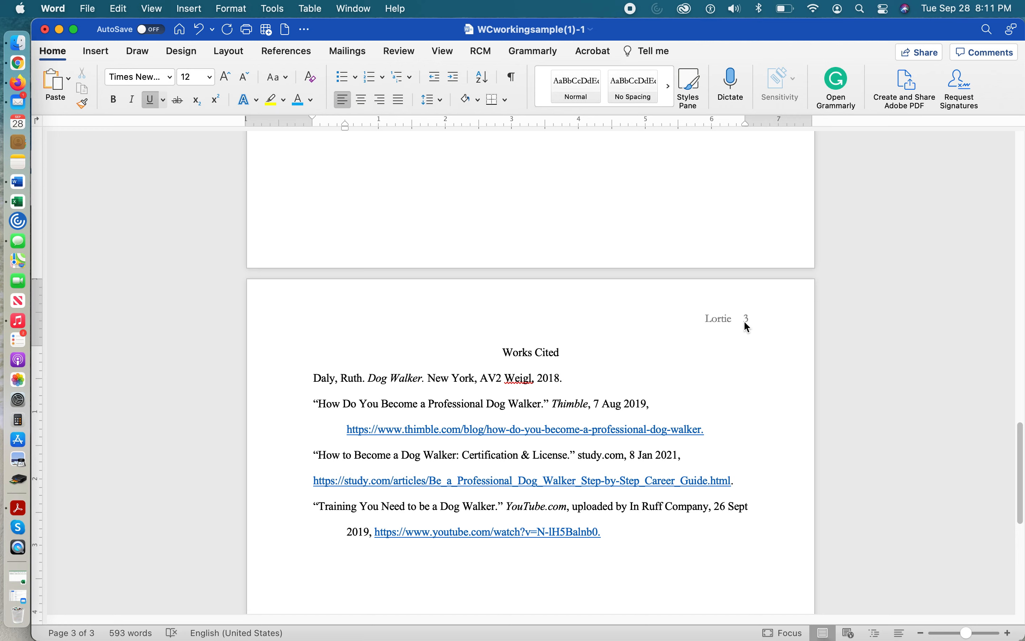
# Review the essay's formatting from the Works Cited page back to the heading block on the first page
pyautogui.scroll(10, 551, 236)
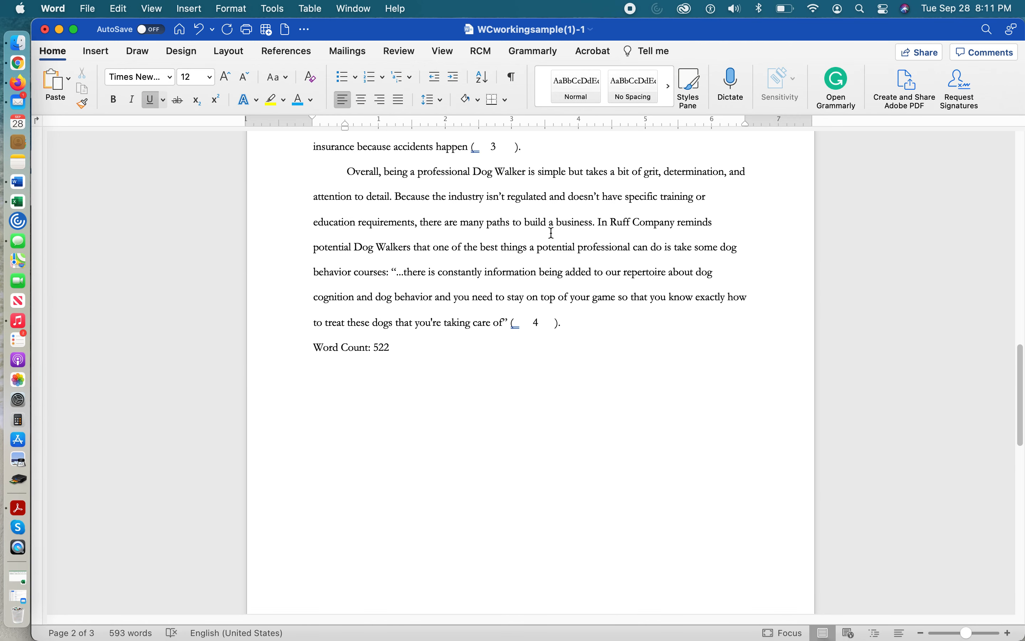
pyautogui.scroll(3, 551, 233)
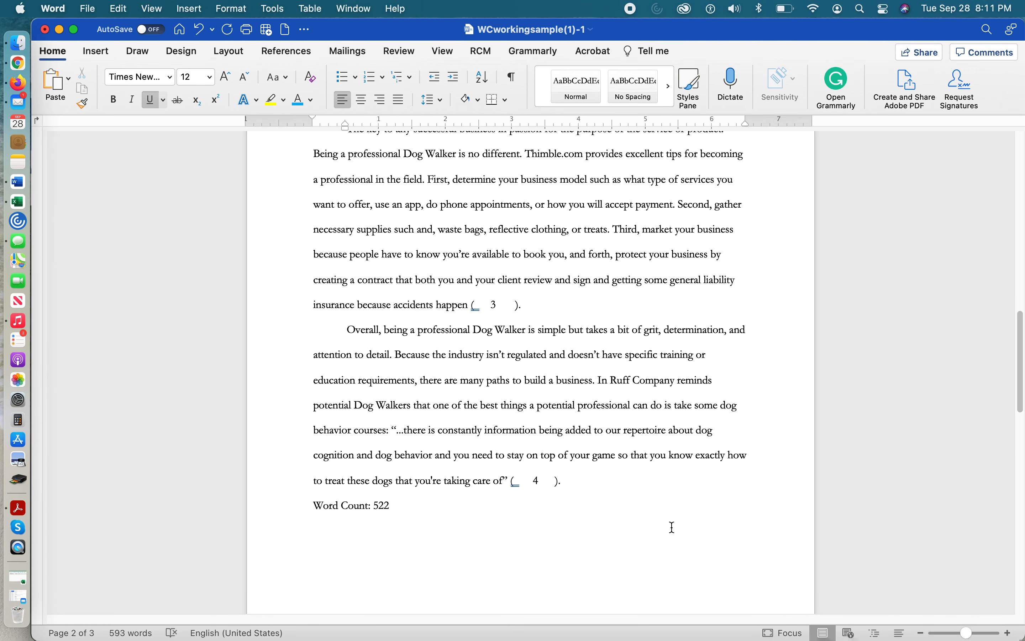
pyautogui.scroll(5, 609, 515)
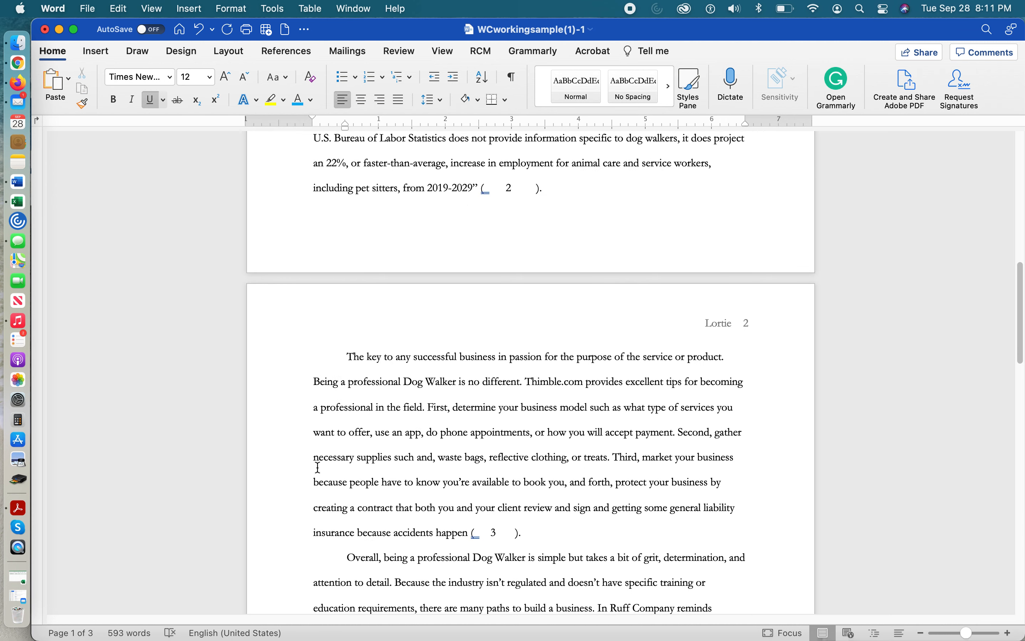
pyautogui.scroll(10, 596, 454)
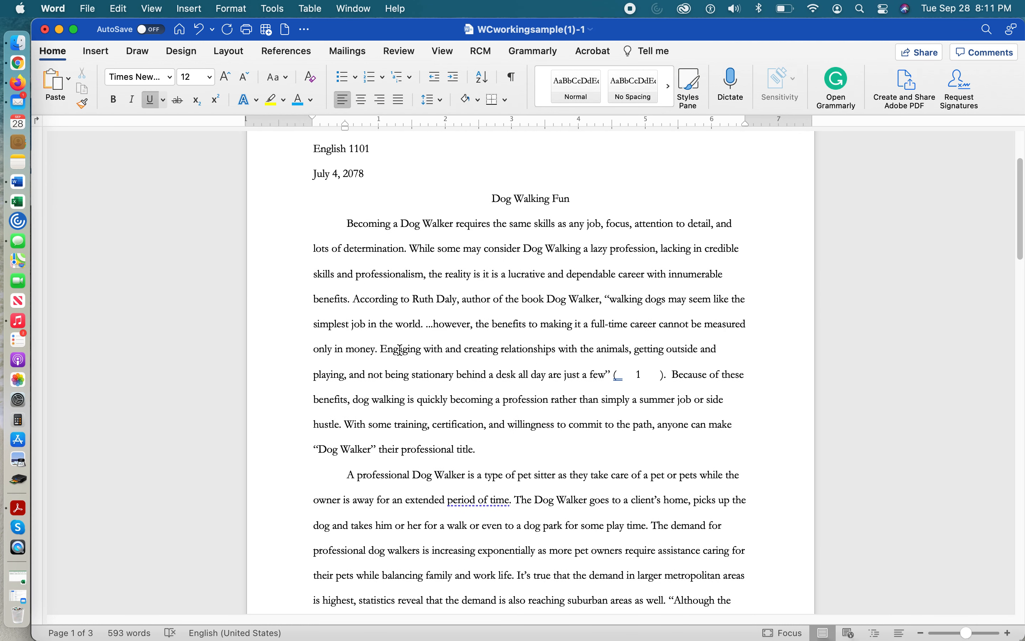
pyautogui.scroll(3, 593, 352)
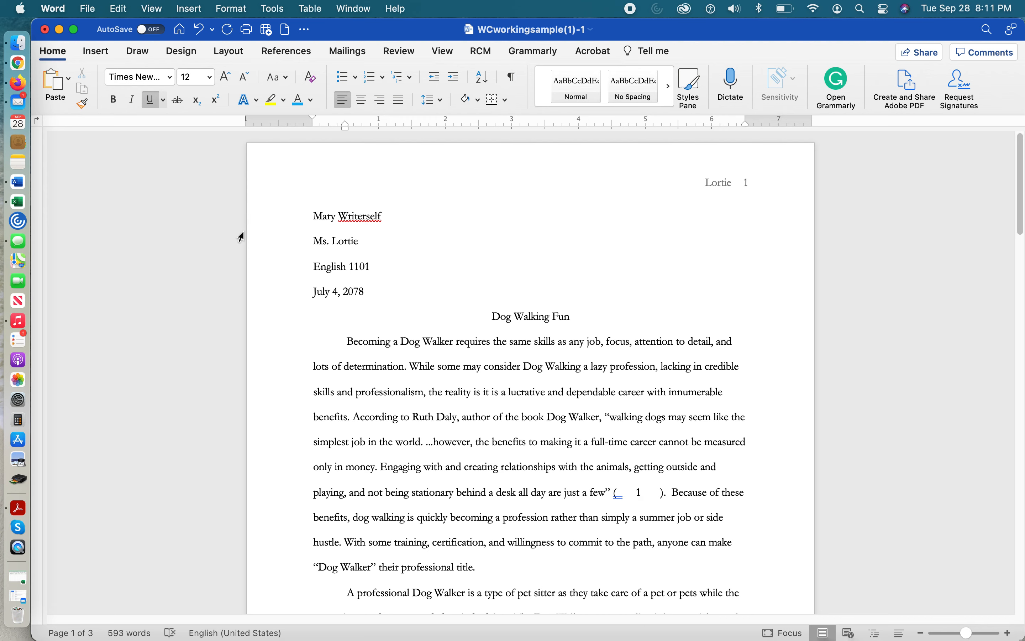
pyautogui.press('super+shift+5')
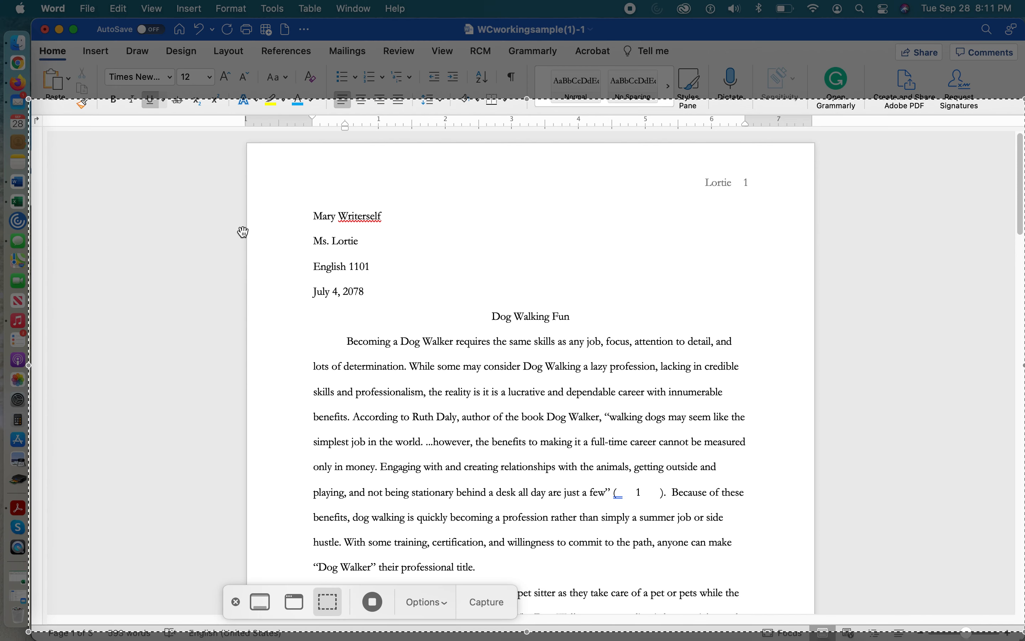